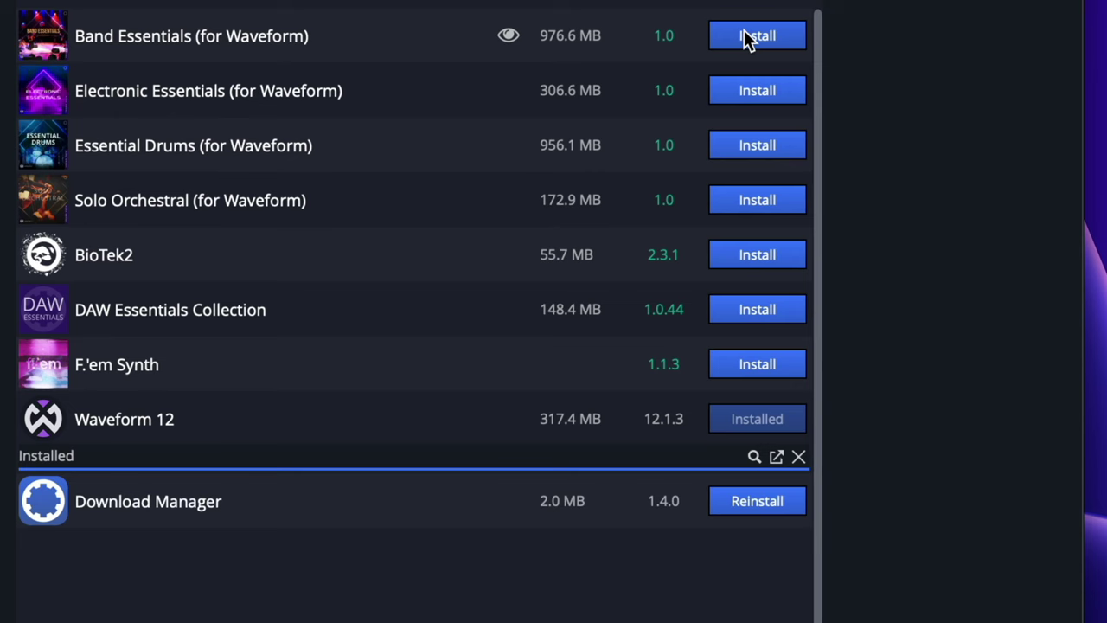
# - Queue downloads of the Band Essentials, Electronic Essentials, Essential Drums and Solo Orchestral packs
pyautogui.click(739, 151)
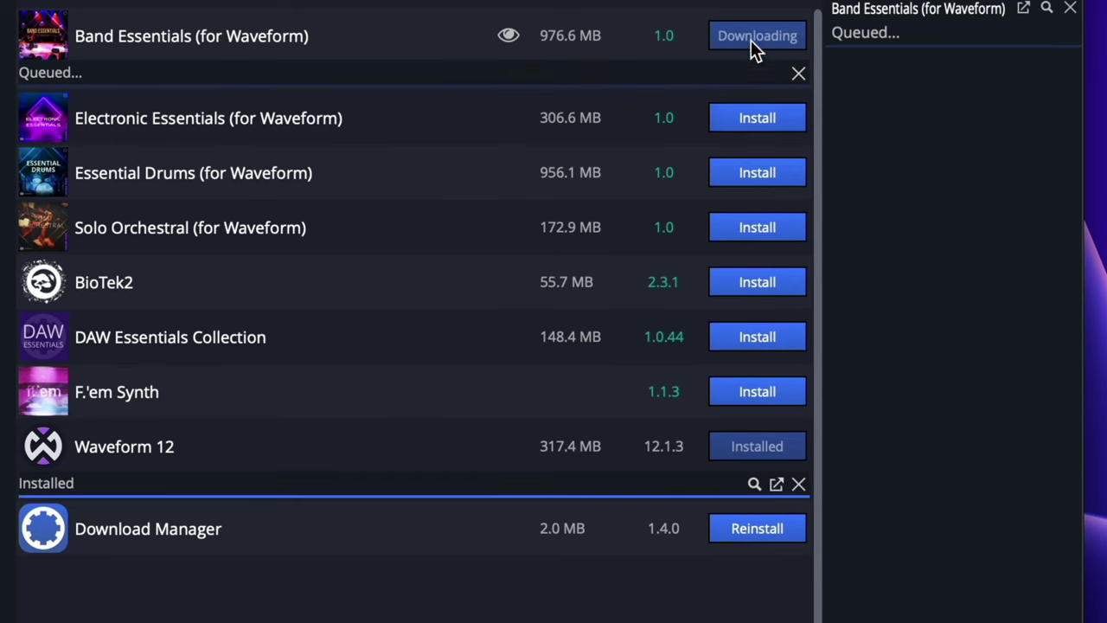
pyautogui.click(745, 194)
pyautogui.click(759, 200)
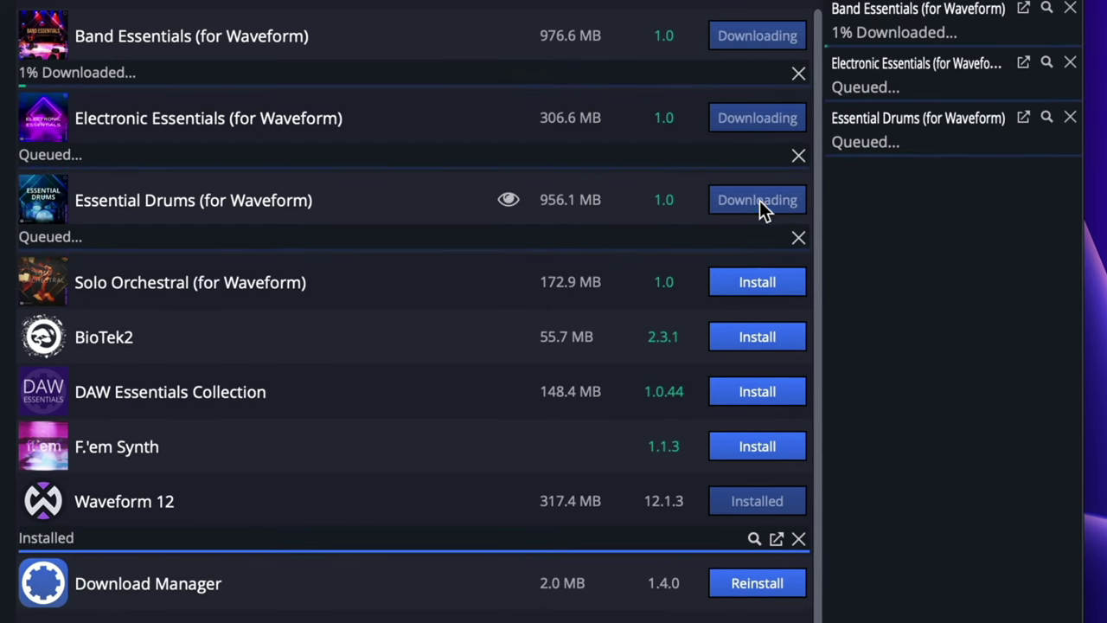
pyautogui.click(753, 283)
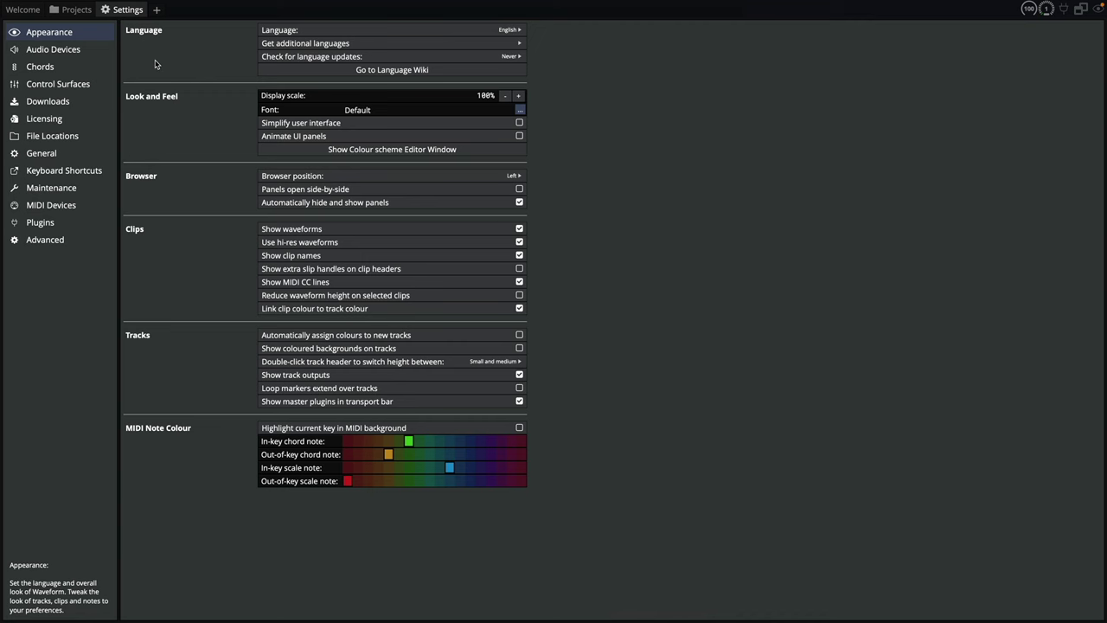
# - Set Titan as both the audio output and input device, then play a test sound
pyautogui.click(77, 52)
pyautogui.click(428, 70)
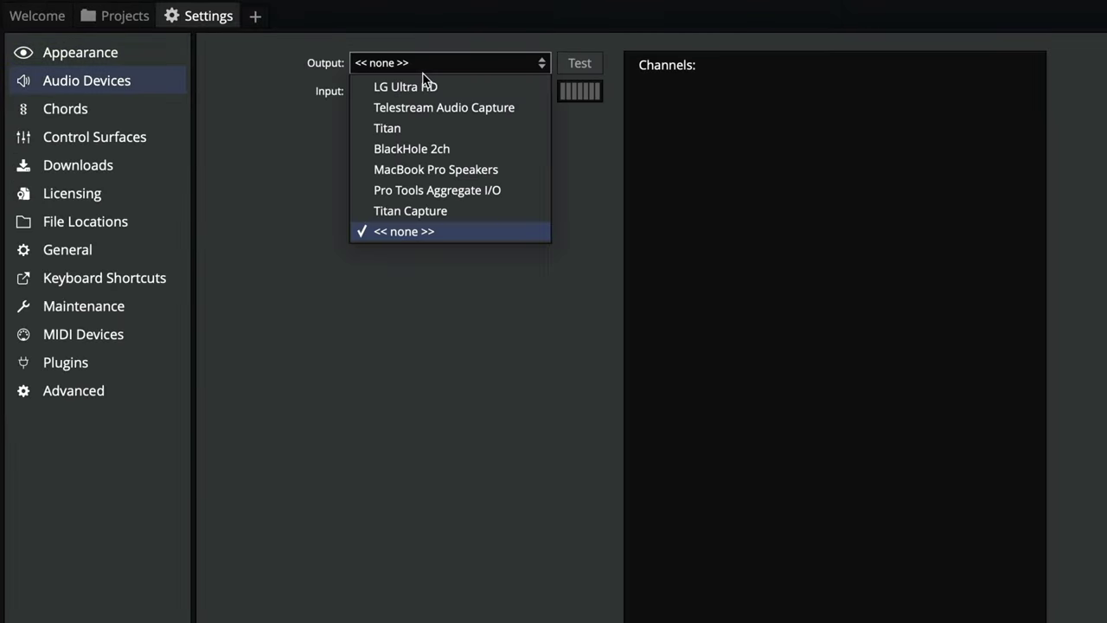
pyautogui.click(408, 129)
pyautogui.click(418, 95)
pyautogui.click(412, 113)
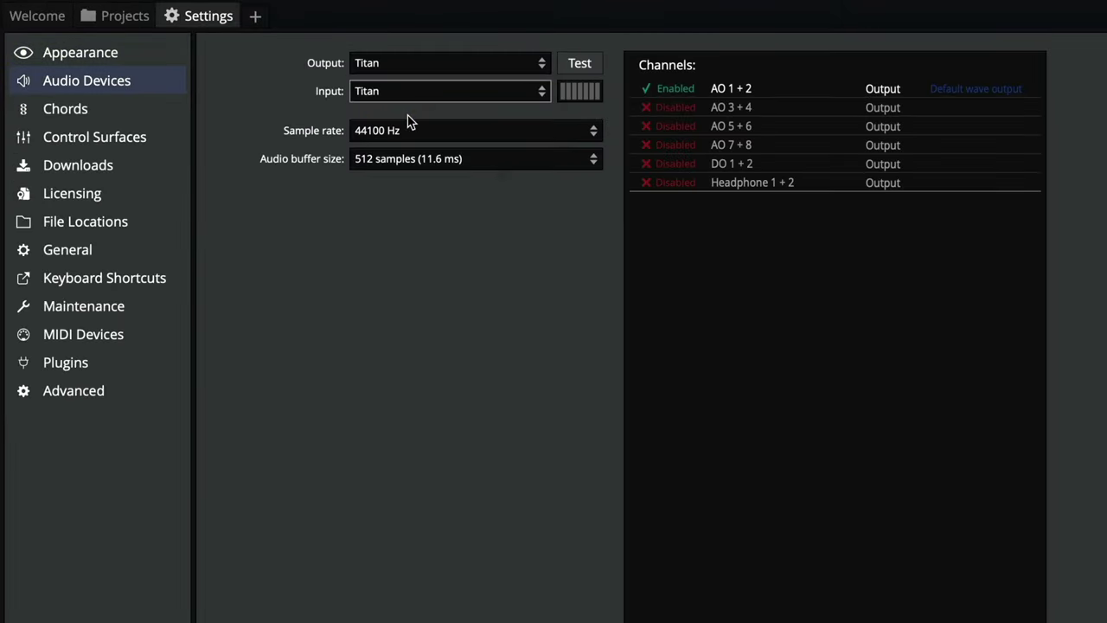
pyautogui.click(571, 66)
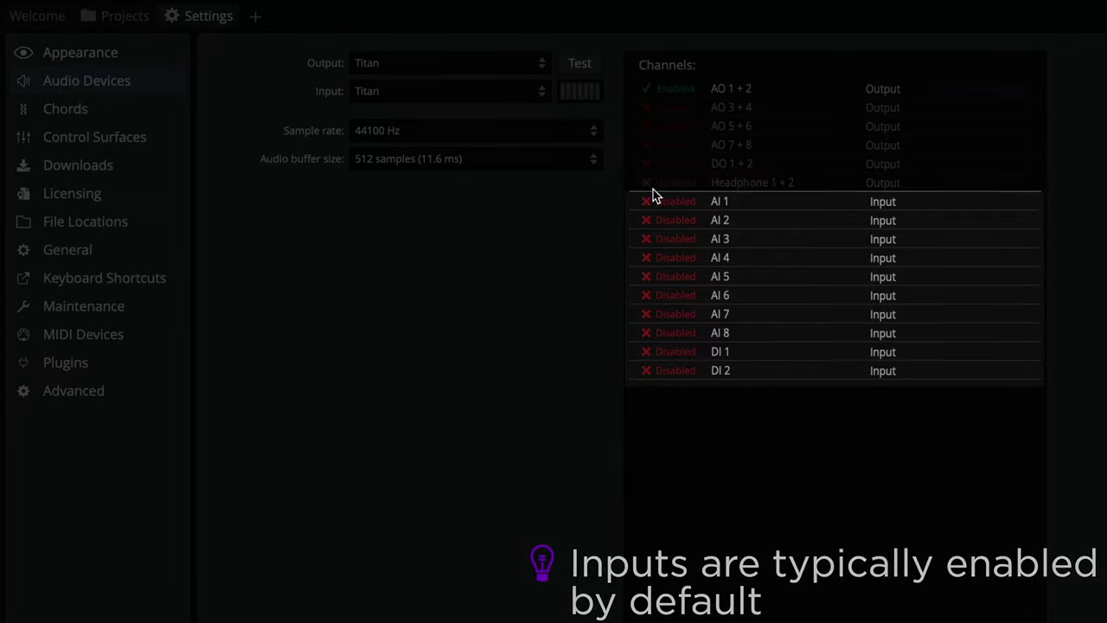
# - Enable input channels AI 1 and AI 2 and the Arturia KeyStep 32 MIDI output and input
pyautogui.click(655, 202)
pyautogui.click(660, 222)
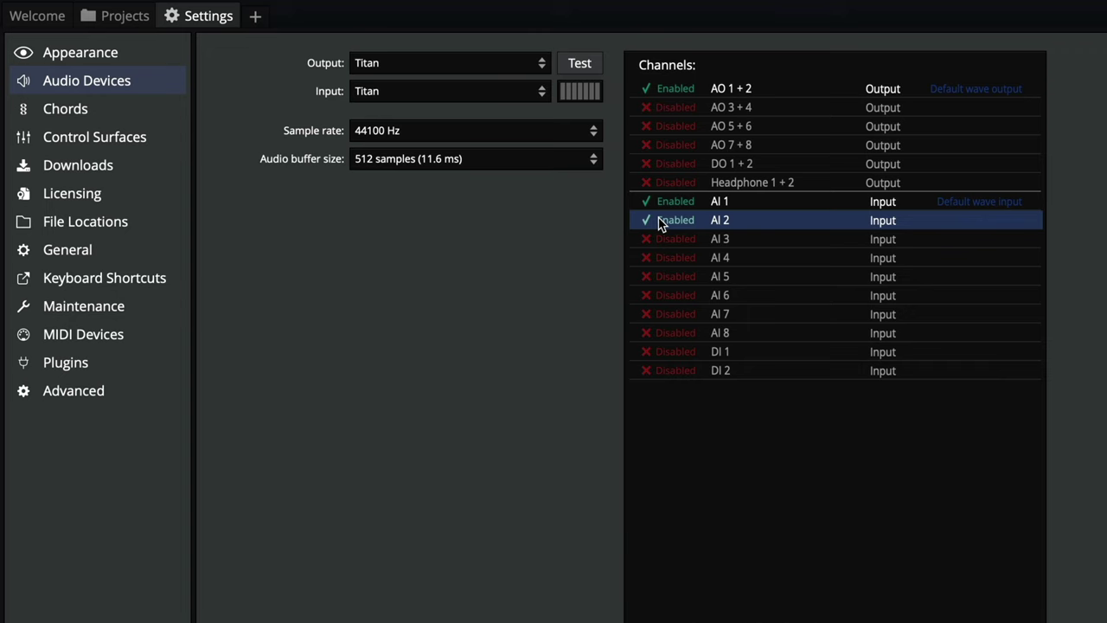
pyautogui.click(162, 334)
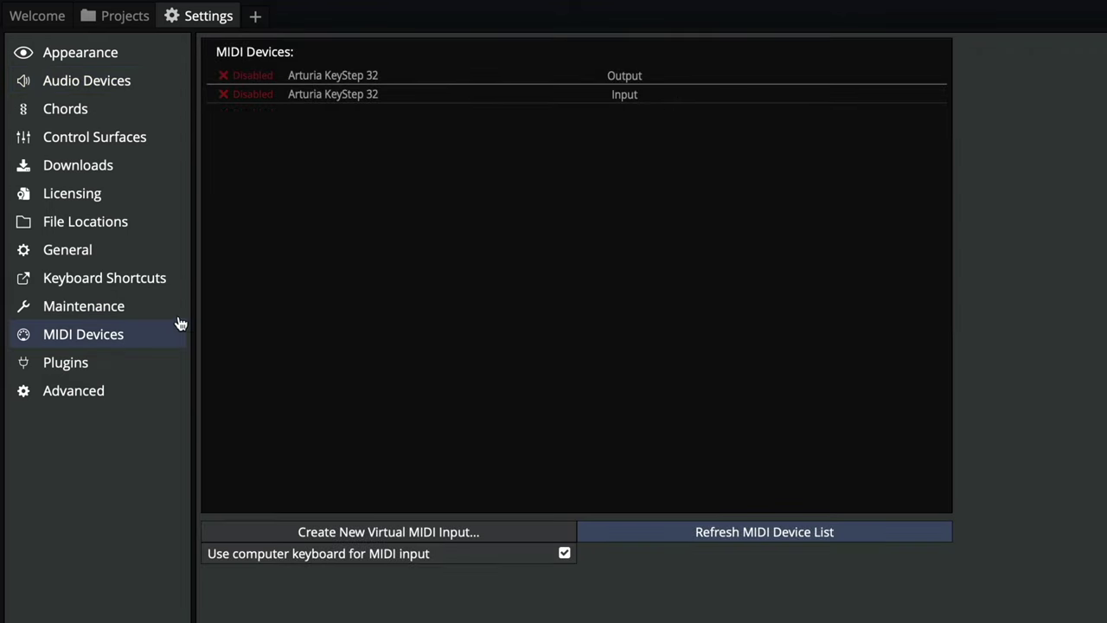
pyautogui.click(254, 76)
pyautogui.click(252, 94)
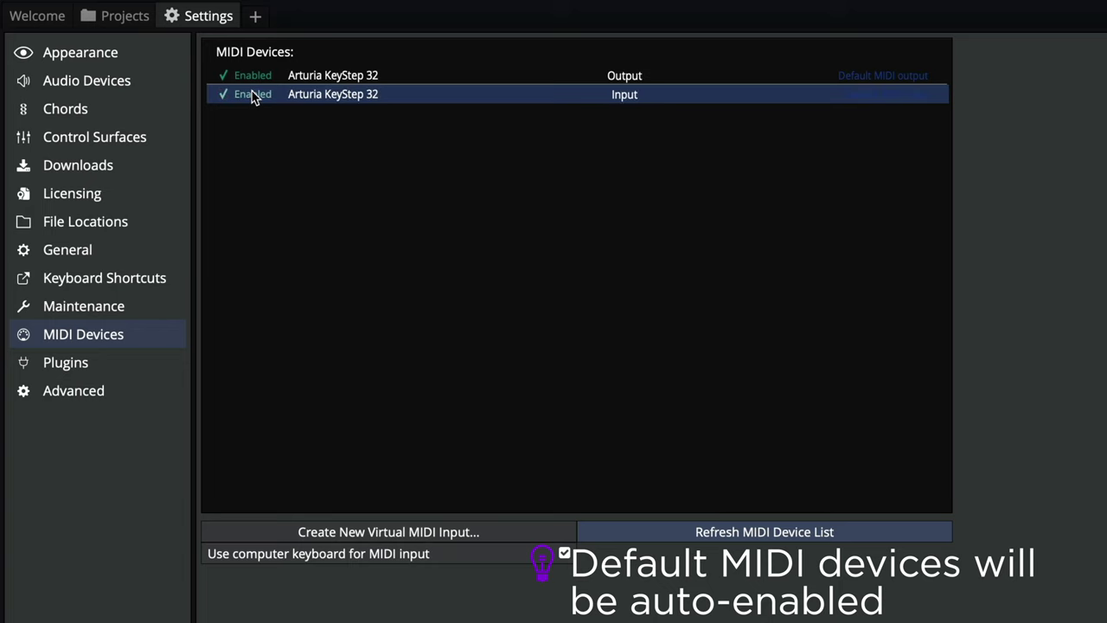
# - Start a new project, typing its name 'Waveform Quicksta…'
pyautogui.click(256, 17)
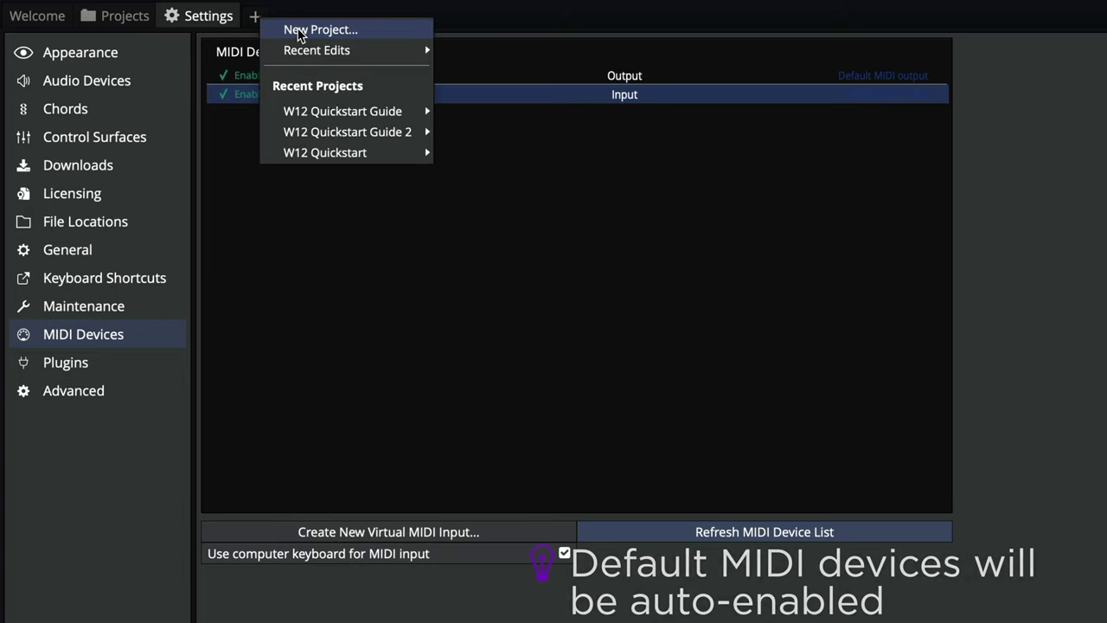
pyautogui.click(299, 30)
pyautogui.write('Waveform Quicksta')
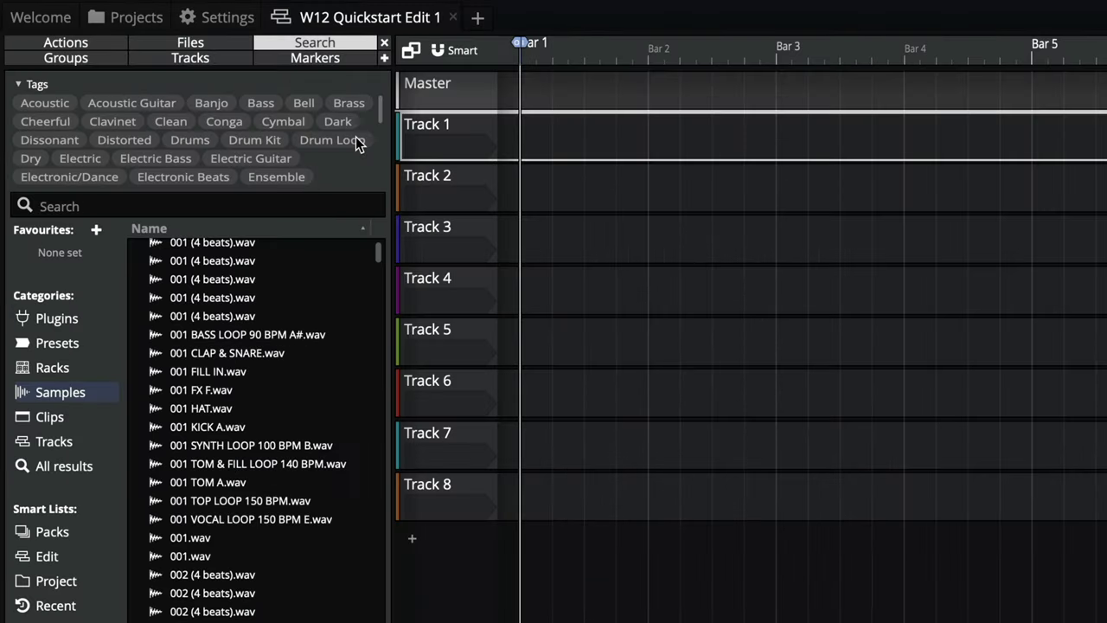
# - Filter samples to Drum Loop and audition several loops, ending on 132_Beat_Ghostek_SP05.wav
pyautogui.click(354, 141)
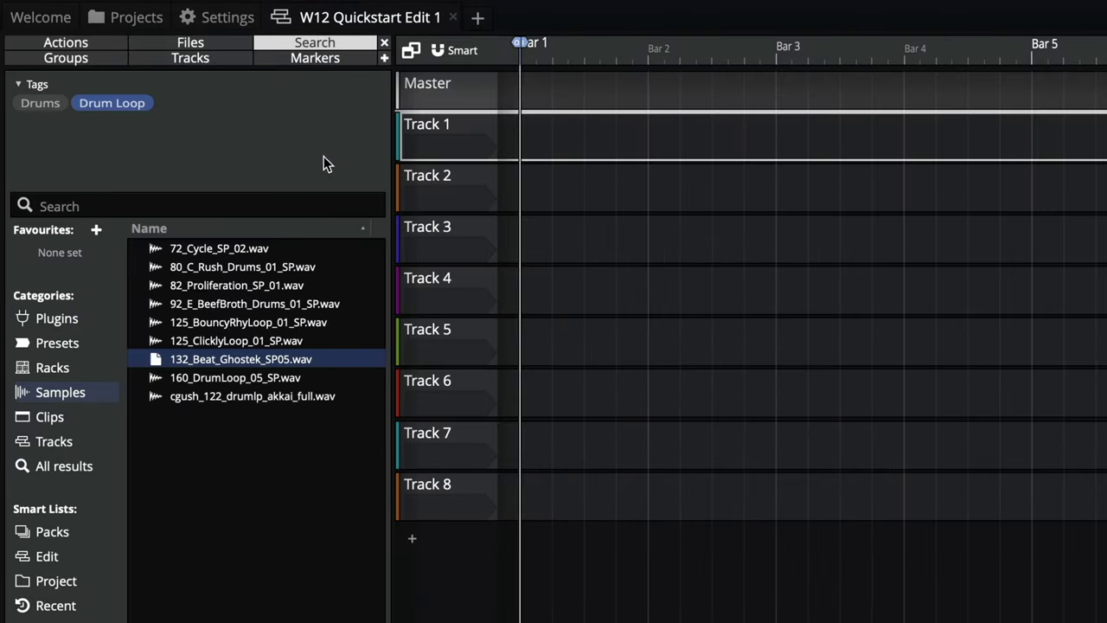
pyautogui.click(230, 250)
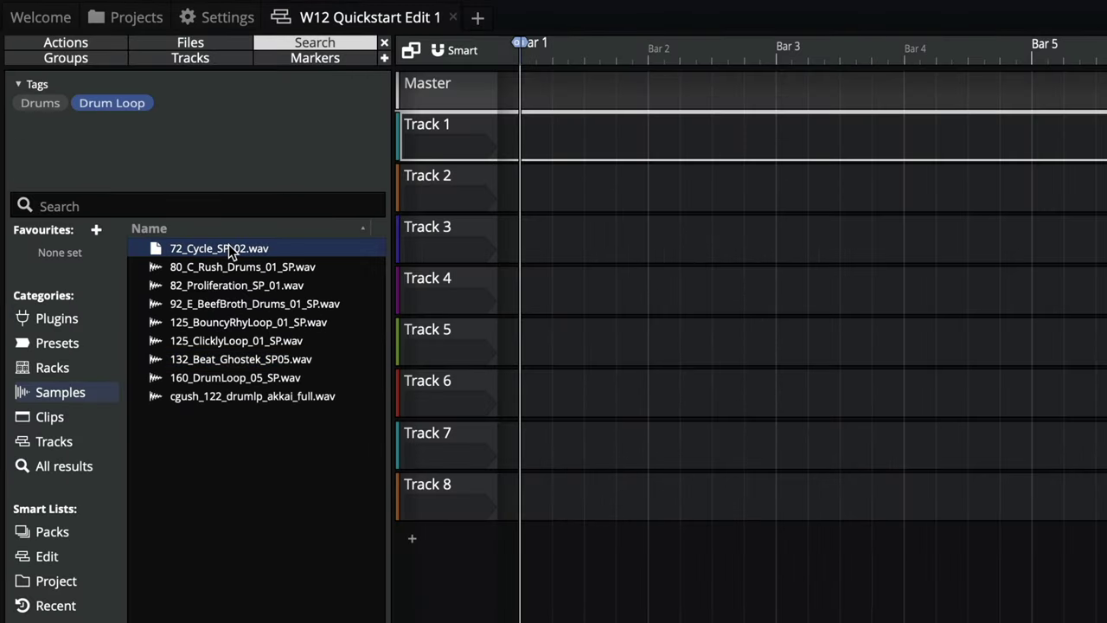
pyautogui.click(223, 305)
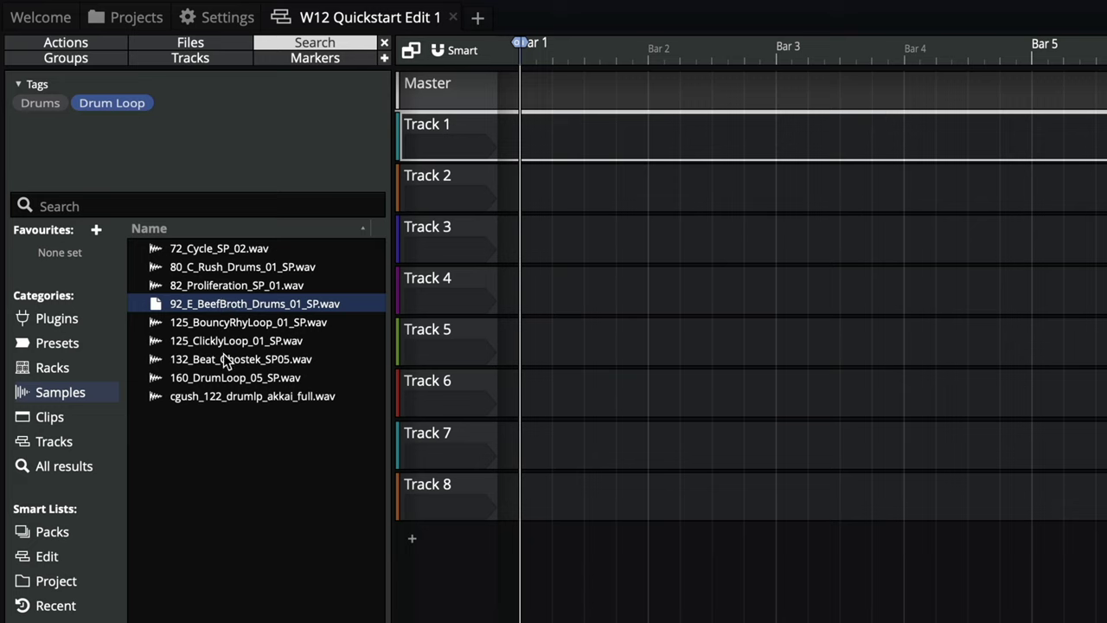
pyautogui.click(231, 380)
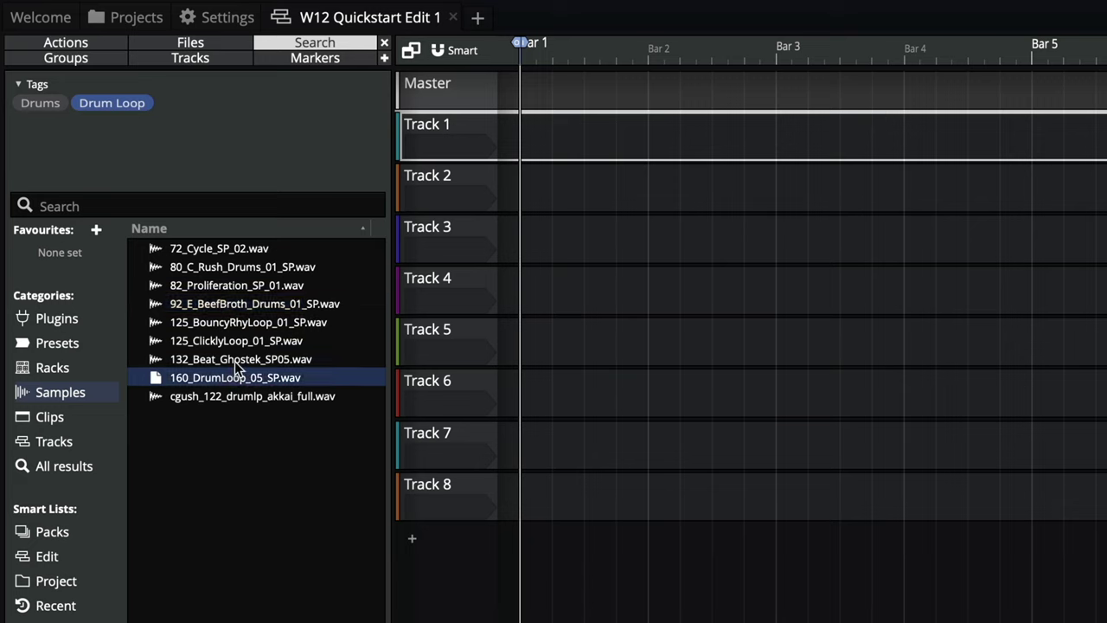
pyautogui.click(236, 361)
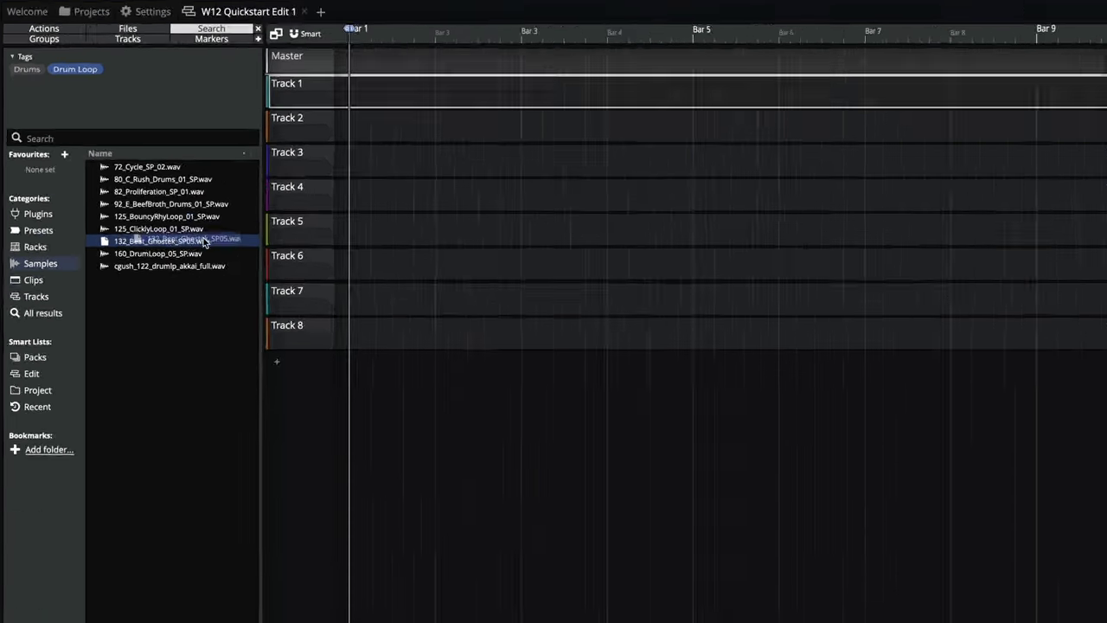
# - Place 132_Beat_Ghostek_SP05.wav on Track 1, duplicate it through bar 9, and loop-play bars 1–9
pyautogui.moveTo(232, 367); pyautogui.dragTo(531, 143)
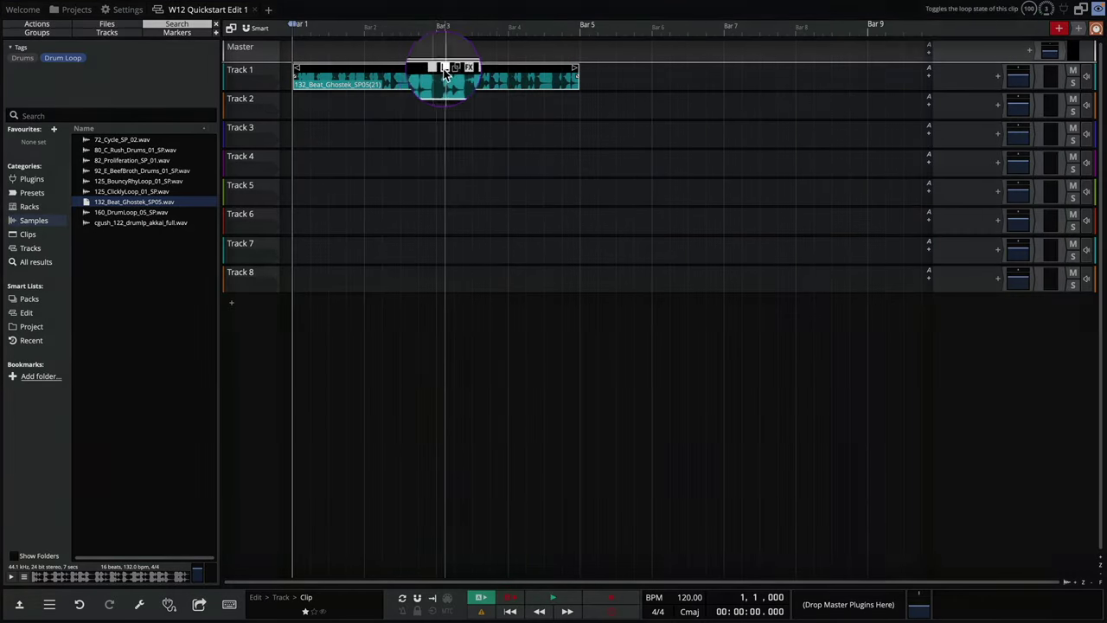
pyautogui.hotkey('ctrl', 'd')
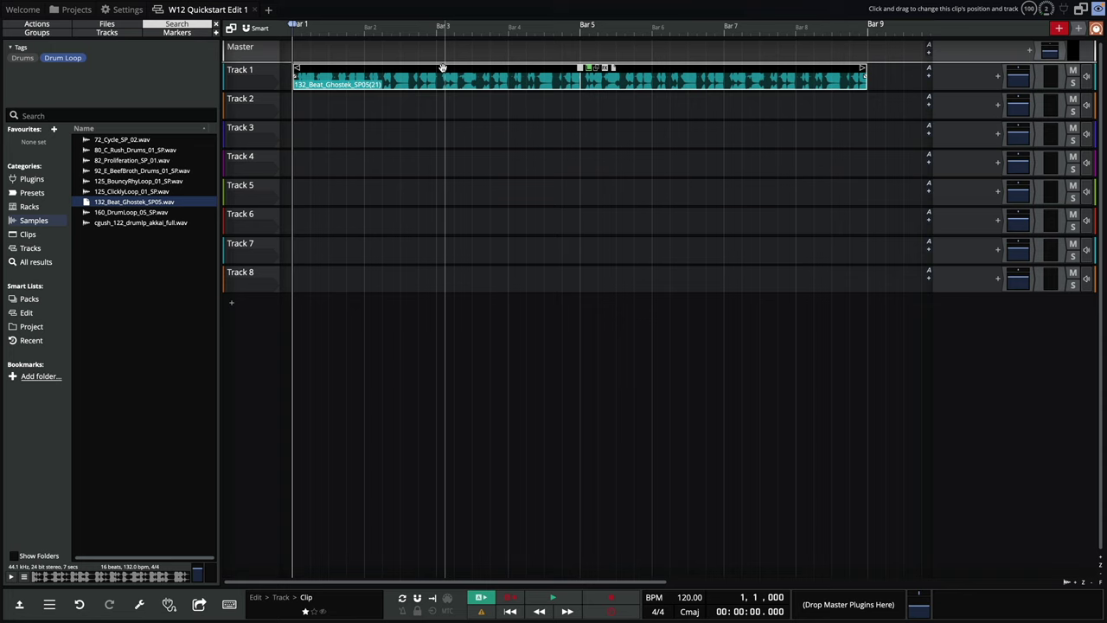
pyautogui.press('a')
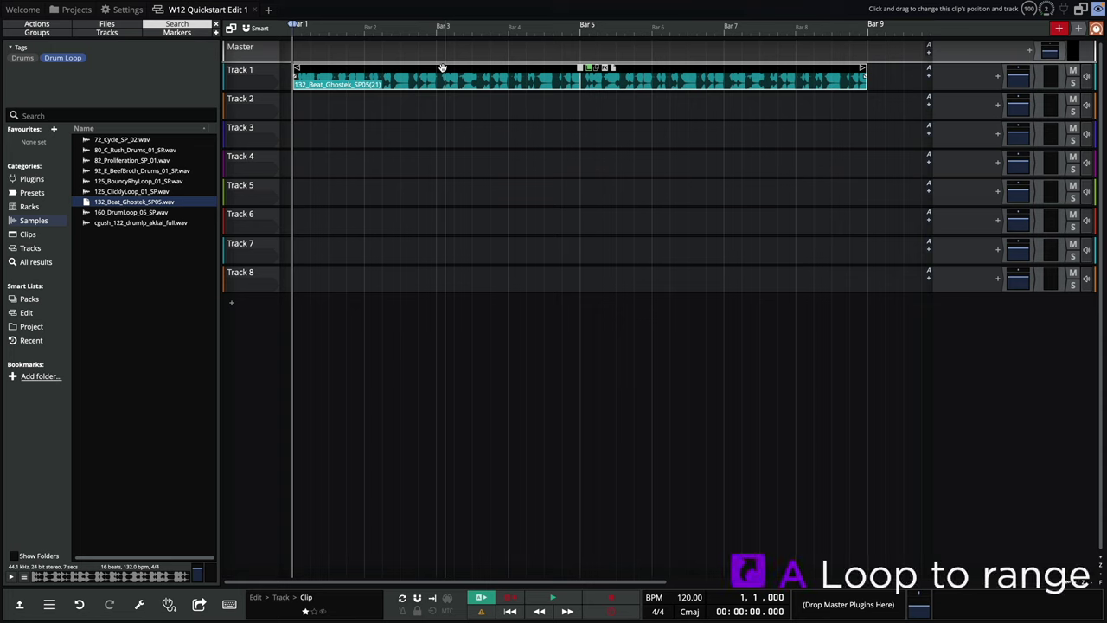
pyautogui.press('space')
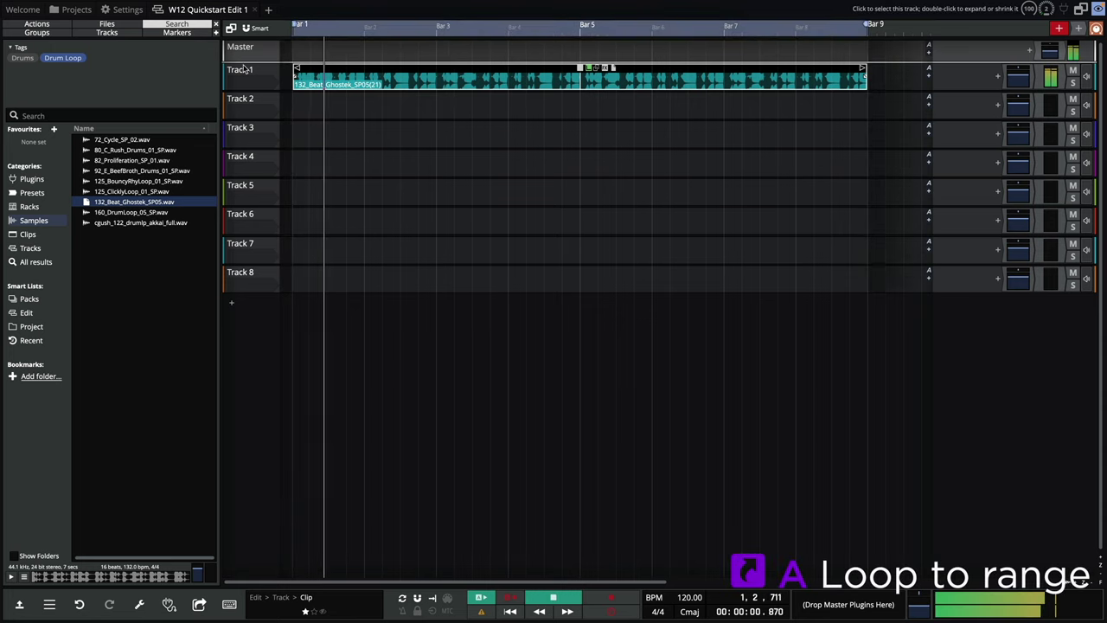
pyautogui.click(247, 69)
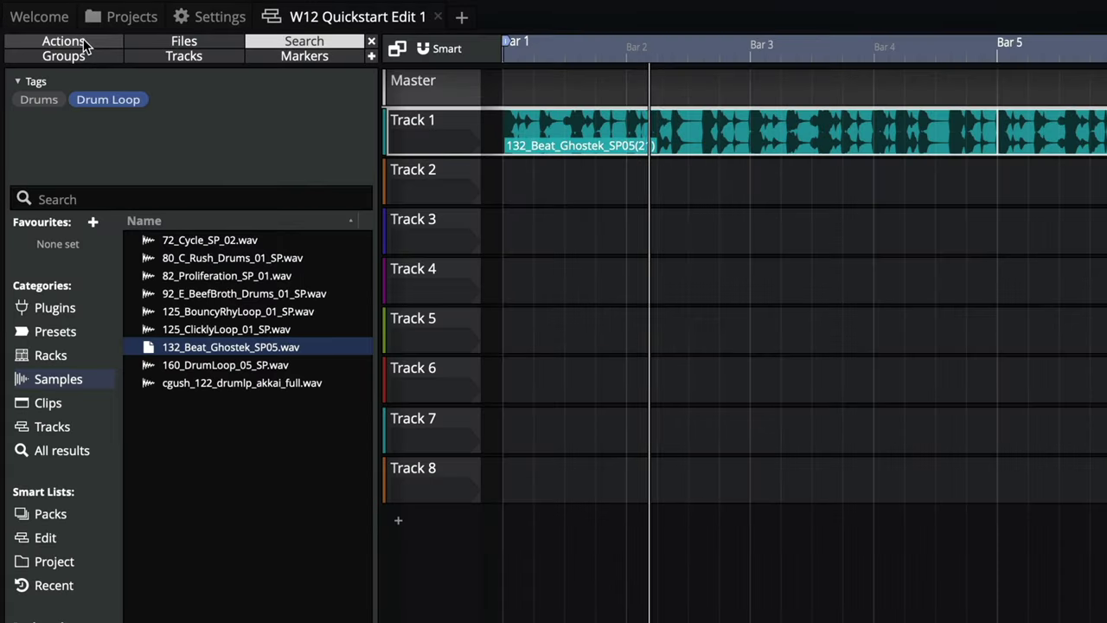
# - Rename Track 1 to 'Drums' and colour the track and its clip orange
pyautogui.click(27, 23)
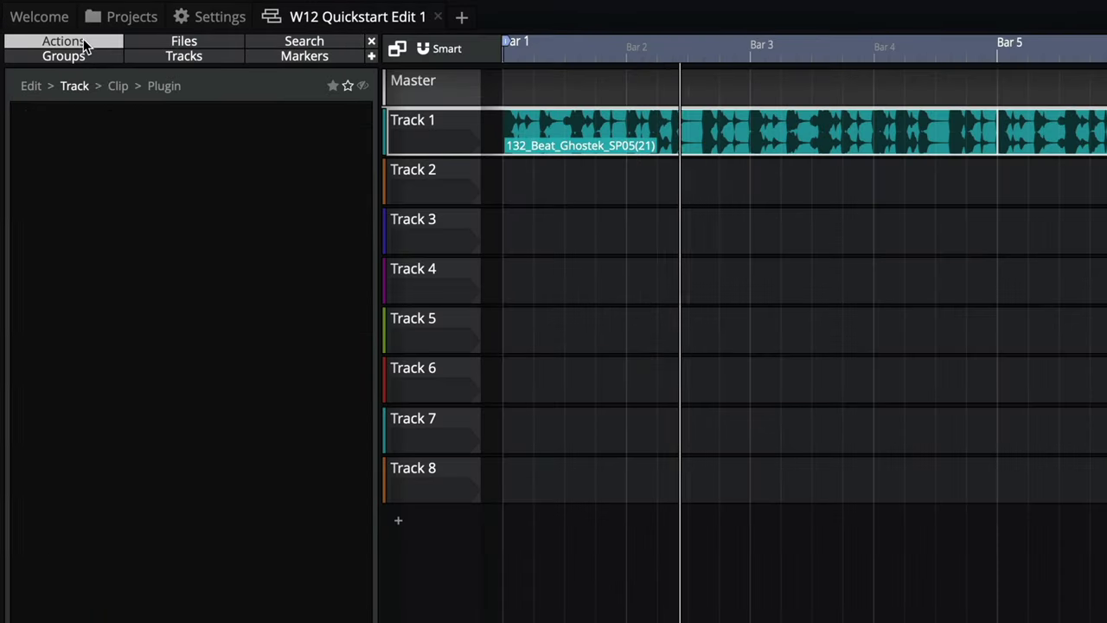
pyautogui.click(122, 108)
pyautogui.write('D')
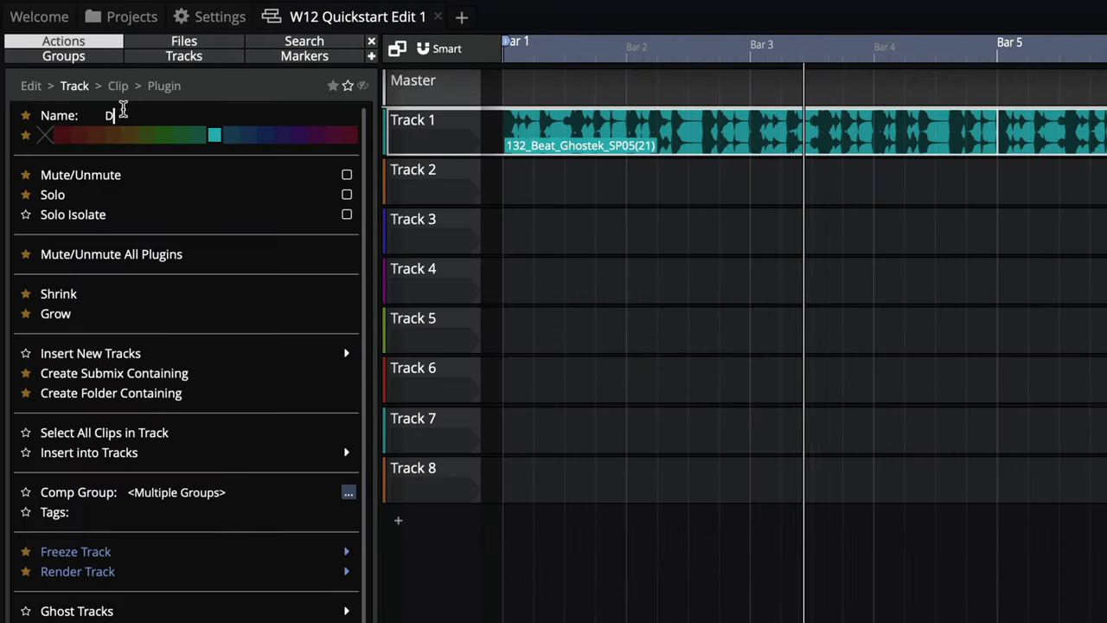
pyautogui.write('rums')
pyautogui.press('Return')
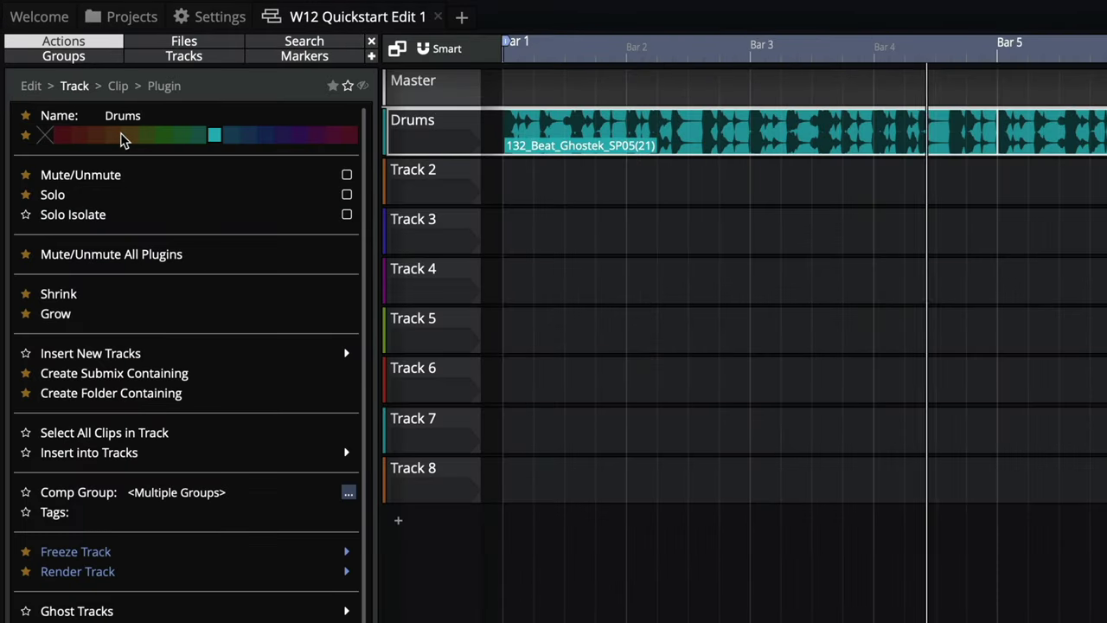
pyautogui.click(113, 136)
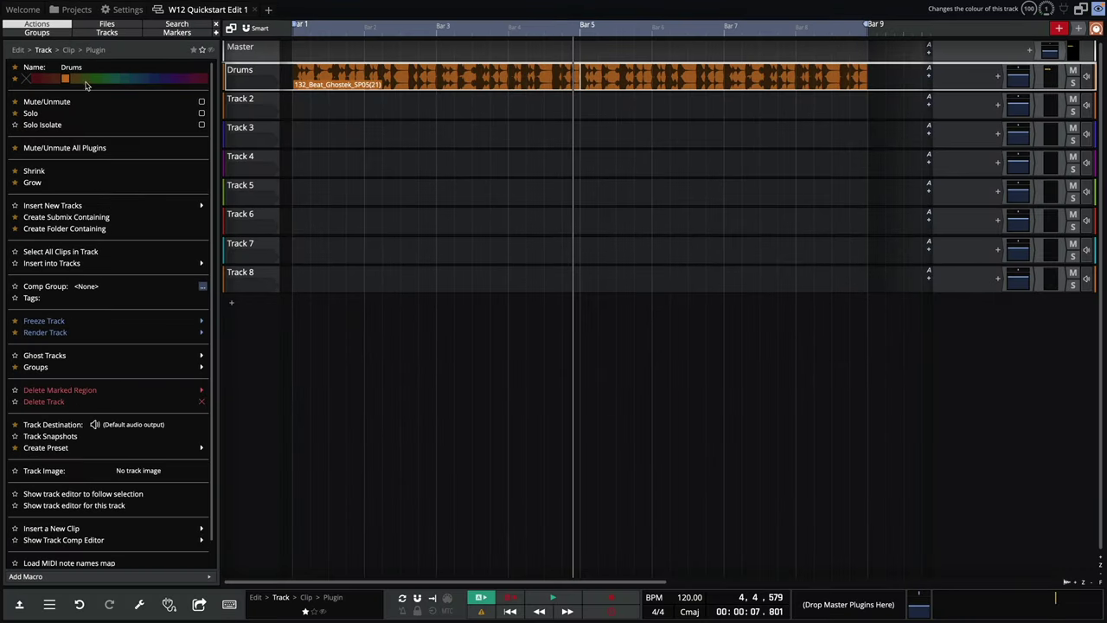
pyautogui.click(179, 25)
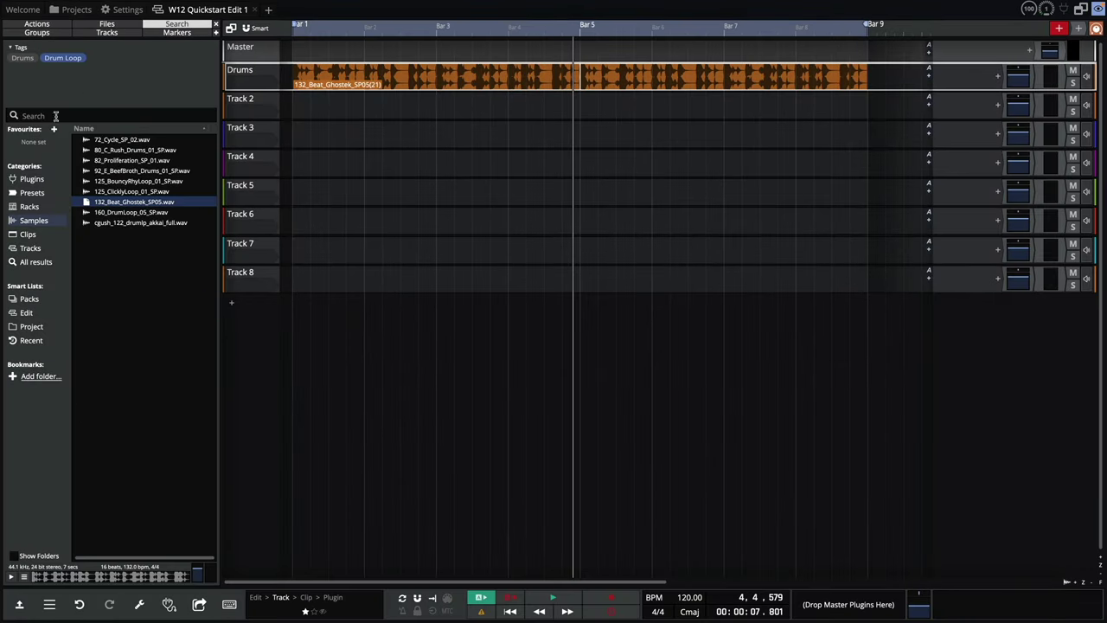
# - Audition the Century Ago F# Minor, Dystopia E Major and Comb Your Hair E Major track presets
pyautogui.click(34, 251)
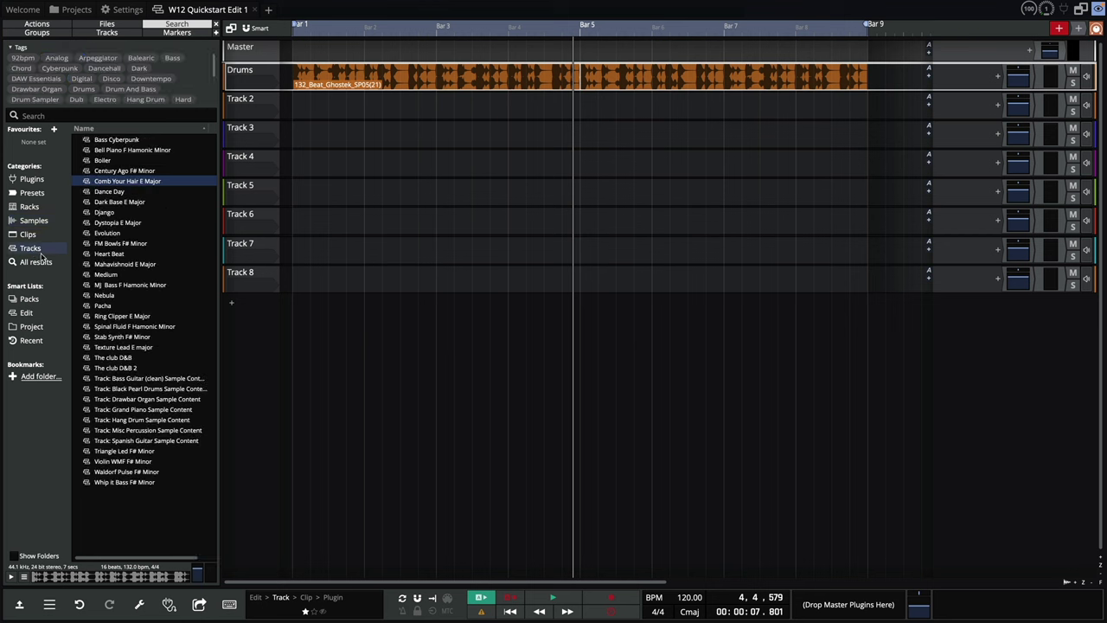
pyautogui.click(141, 171)
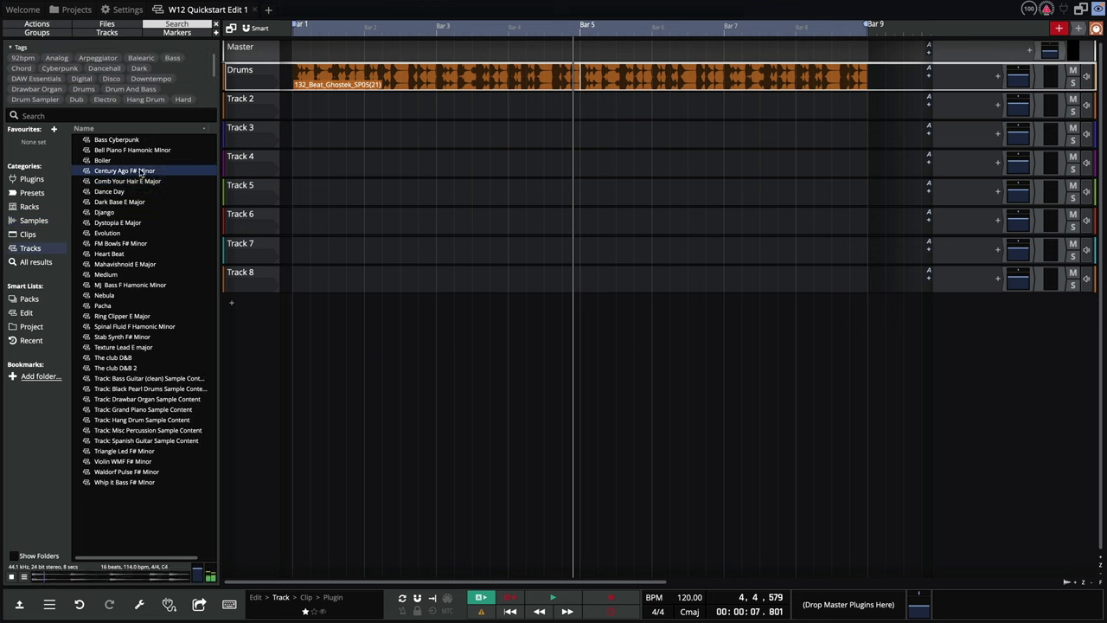
pyautogui.click(124, 224)
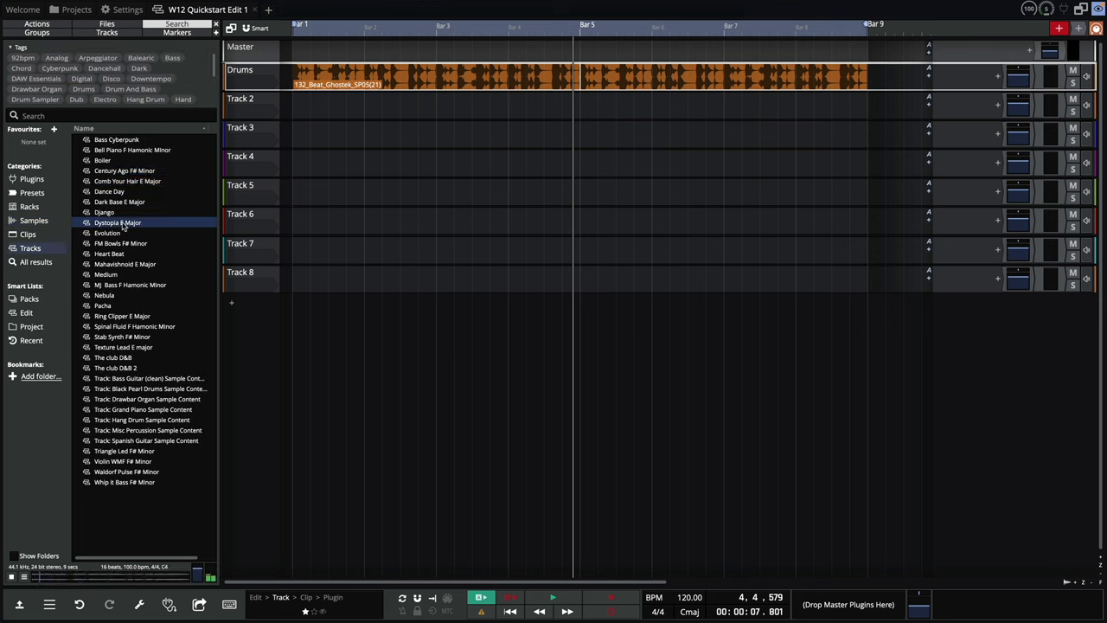
pyautogui.click(138, 182)
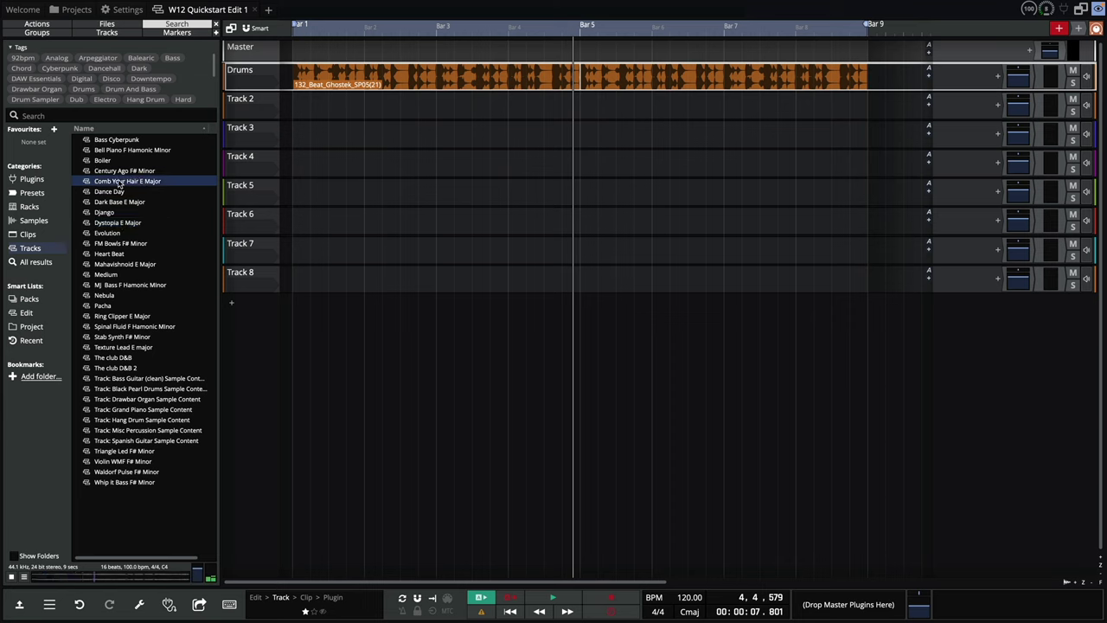
# - Load Comb Your Hair E Major onto Track 2, duplicate its clip to bar 9, and play
pyautogui.moveTo(118, 183); pyautogui.dragTo(290, 108)
pyautogui.click(321, 112)
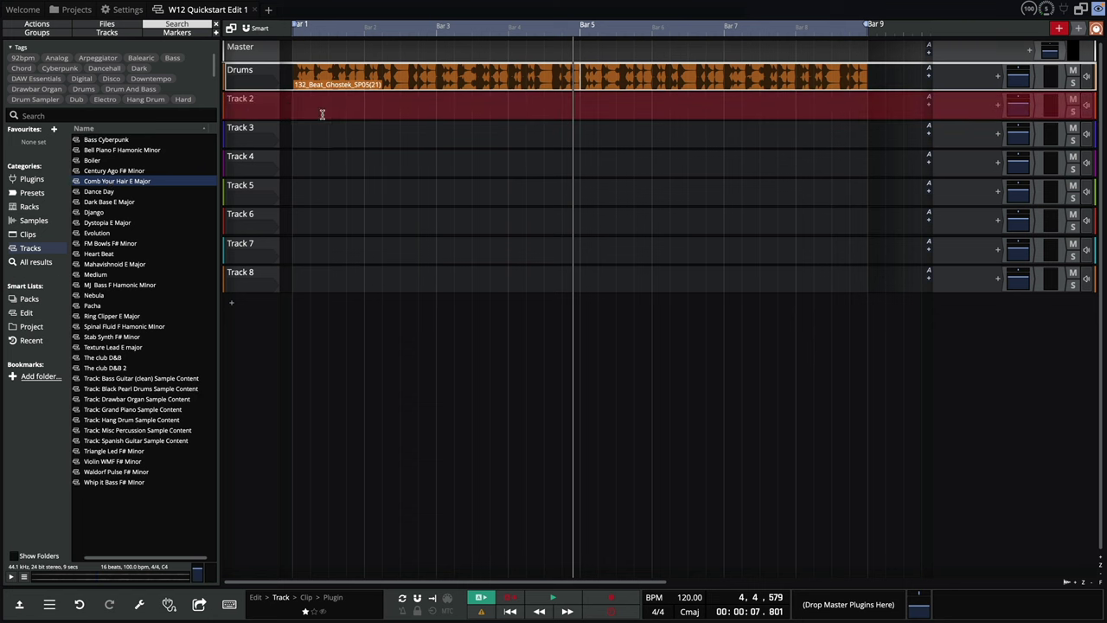
pyautogui.click(327, 97)
pyautogui.press('d')
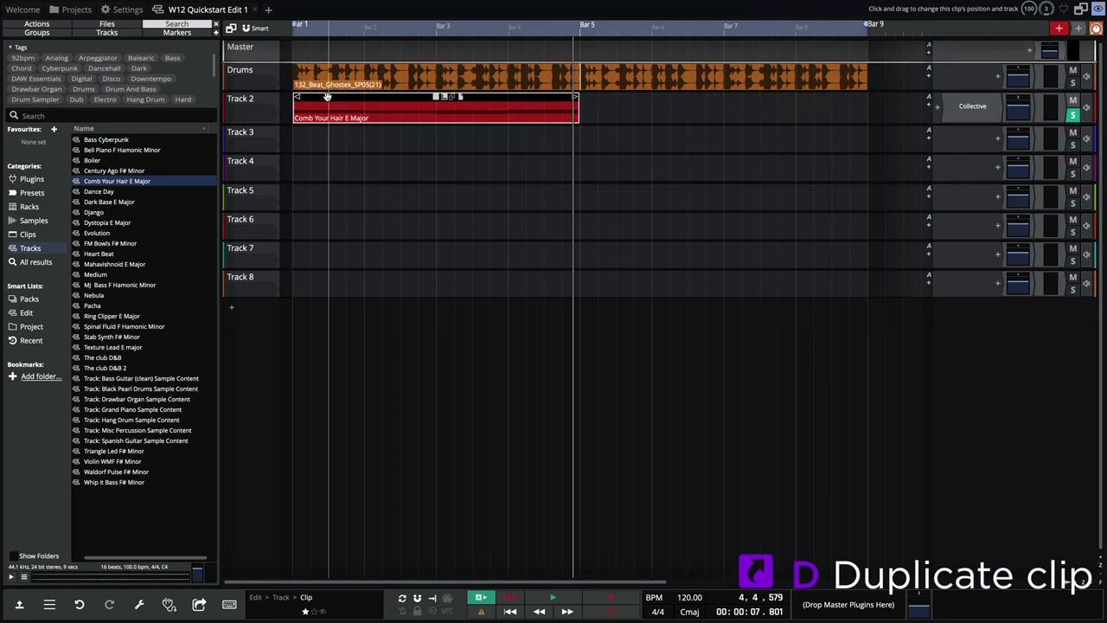
pyautogui.press('space')
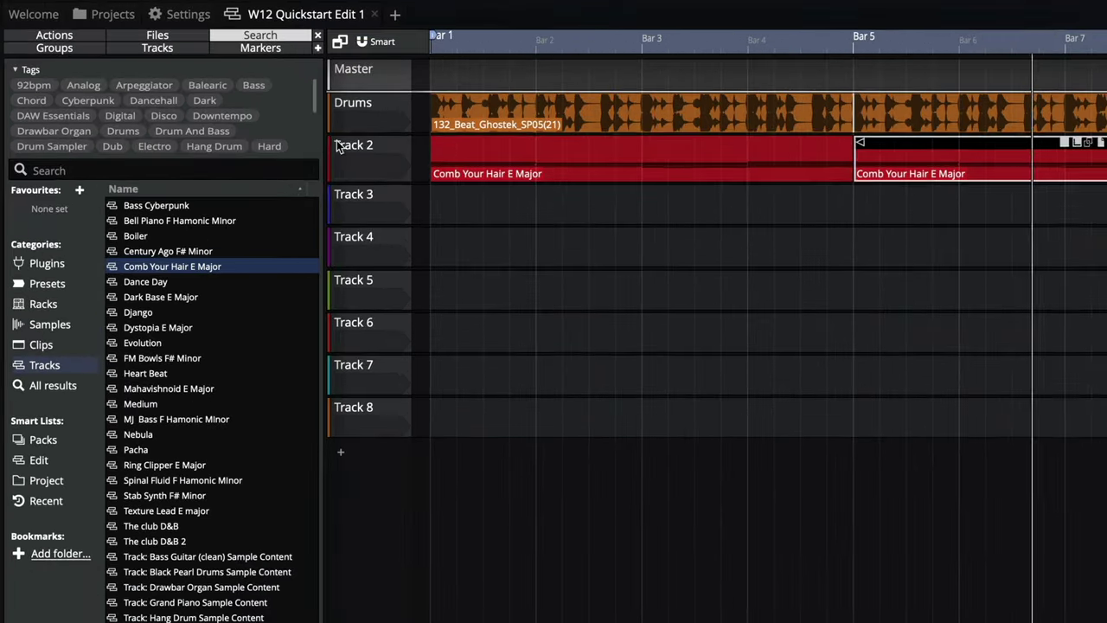
# - Name Track 2 'Chords' and recolour it and its clips teal
pyautogui.click(339, 146)
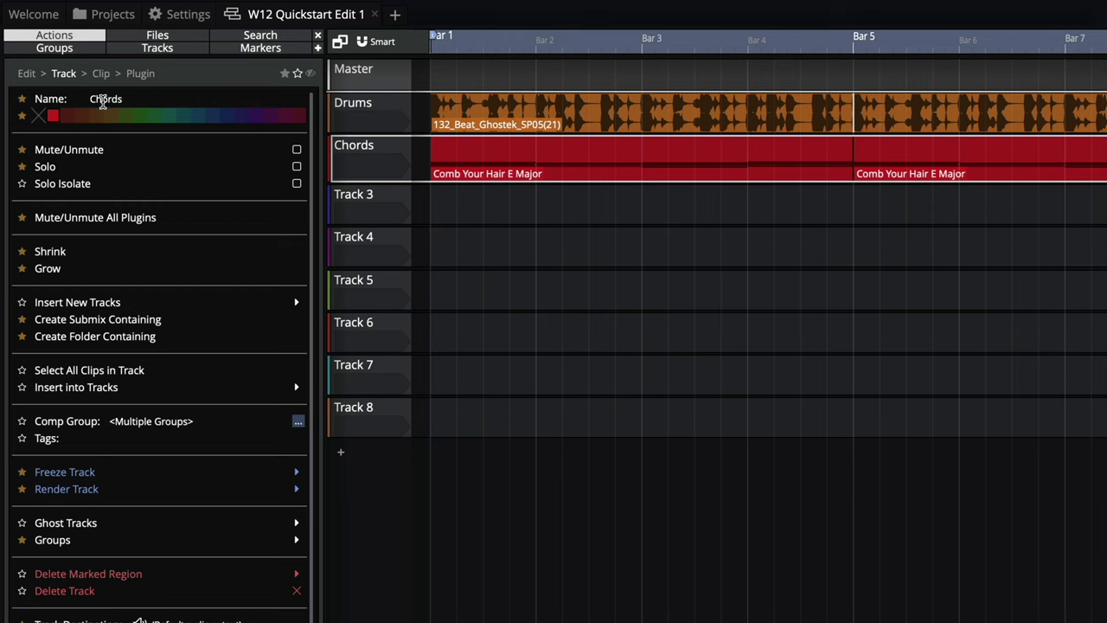
pyautogui.click(170, 115)
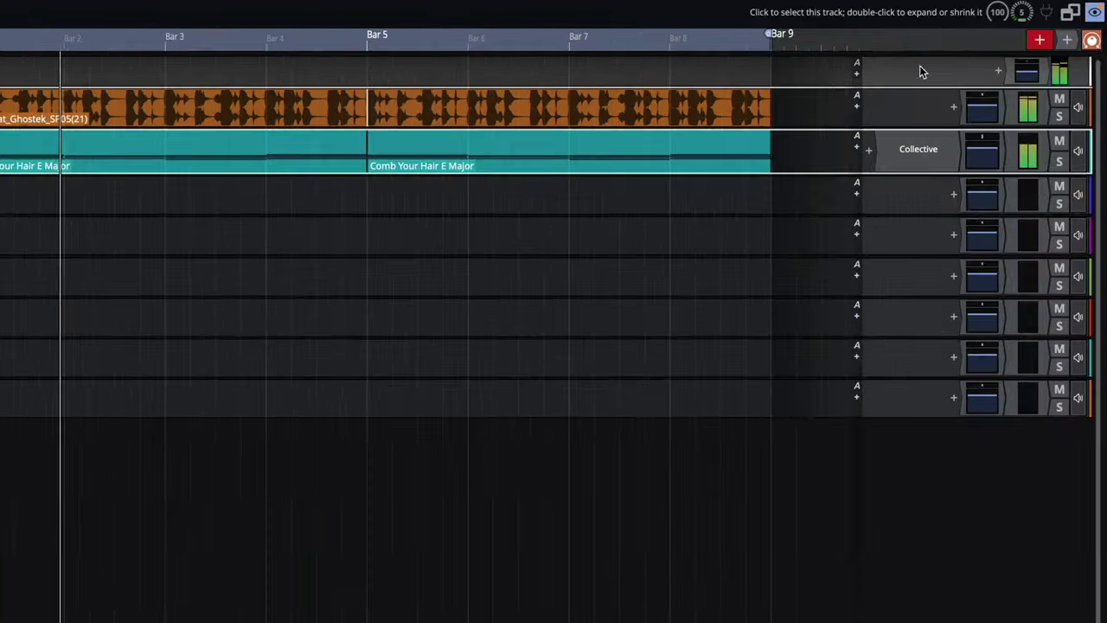
# - Add a DJ Filter to the Chords track, lowering its frequency and raising Q to 0.89
pyautogui.moveTo(1066, 40); pyautogui.dragTo(972, 147)
pyautogui.click(797, 95)
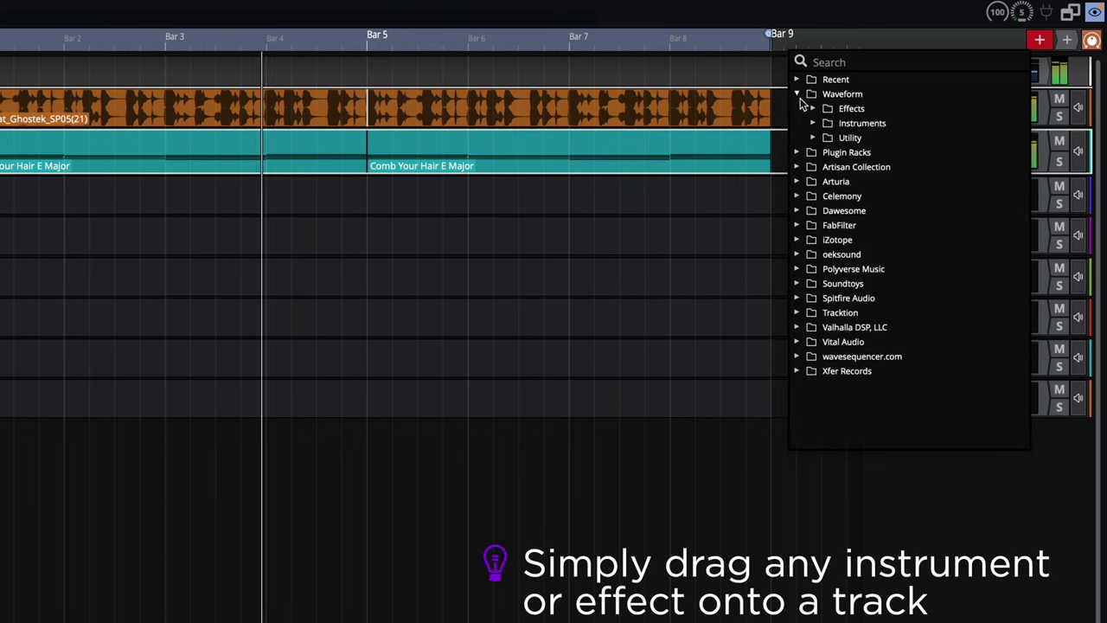
pyautogui.click(812, 109)
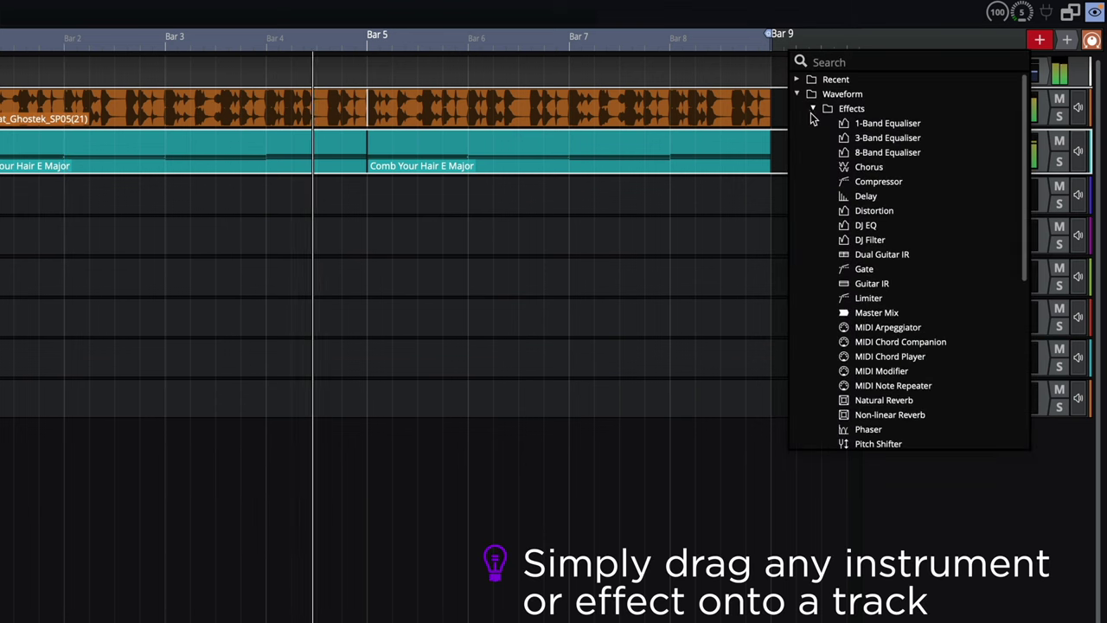
pyautogui.click(849, 240)
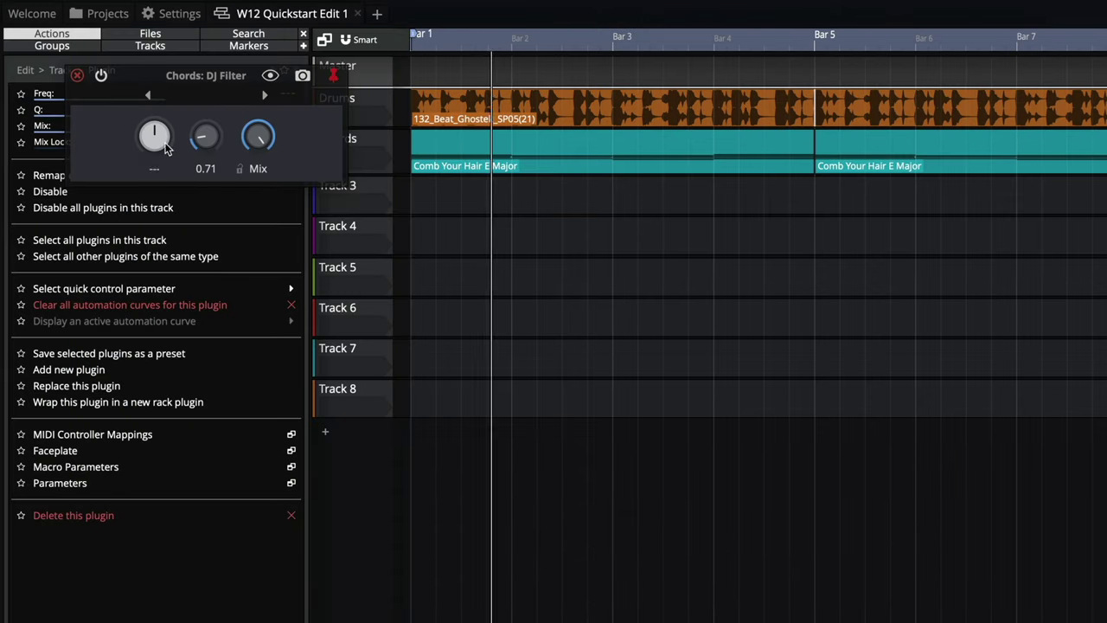
pyautogui.moveTo(167, 149); pyautogui.dragTo(158, 178)
pyautogui.moveTo(206, 149); pyautogui.dragTo(218, 141)
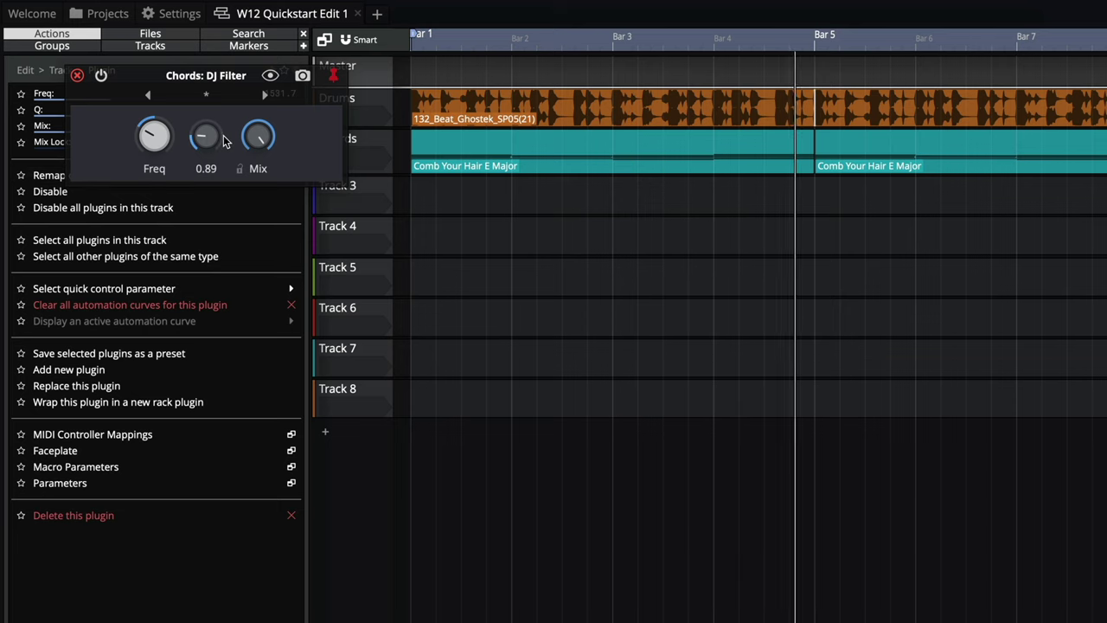
pyautogui.click(77, 77)
# - Rename Track 3 to 'Bass'
pyautogui.click(368, 192)
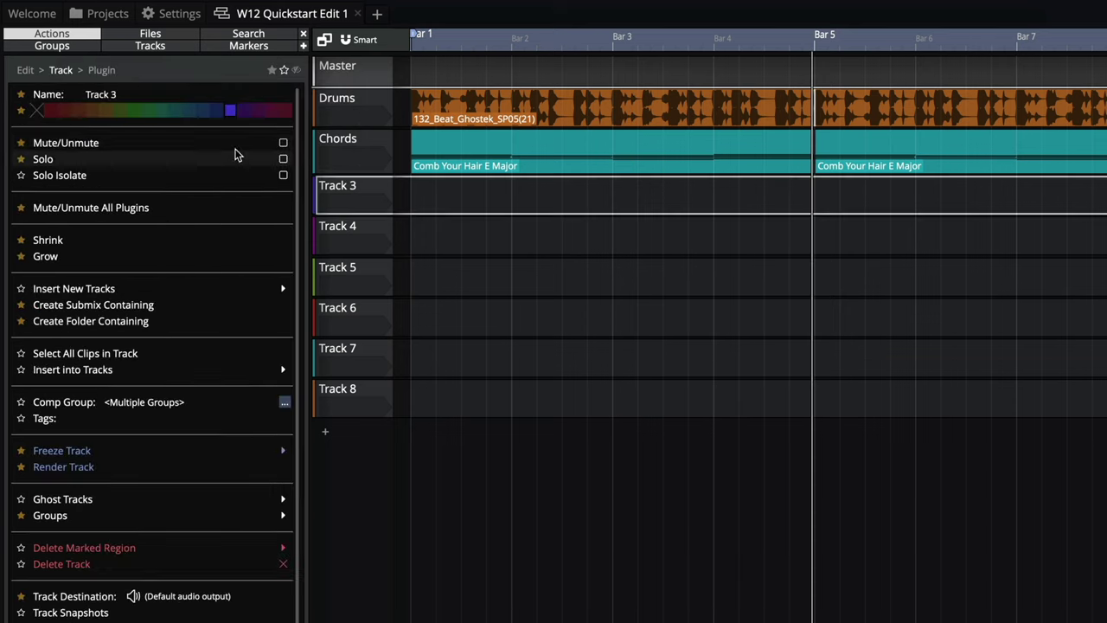
pyautogui.click(117, 86)
pyautogui.write('Bass')
pyautogui.press('Return')
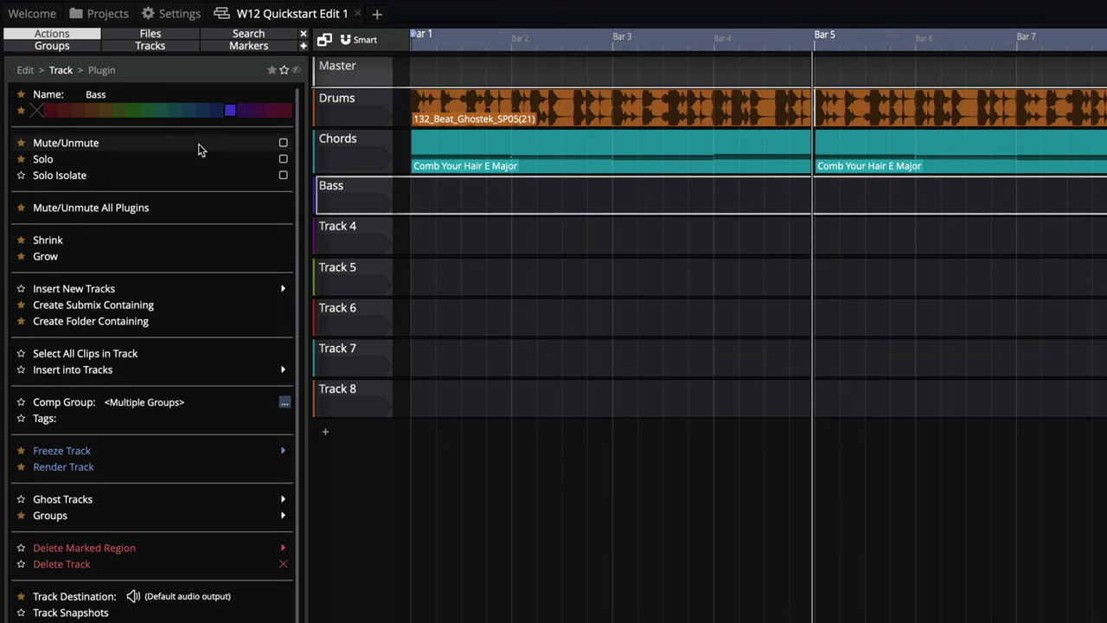
# - Set the Bass track's input to the Arturia KeyStep 32 and open its Waveform plugin list
pyautogui.click(353, 204)
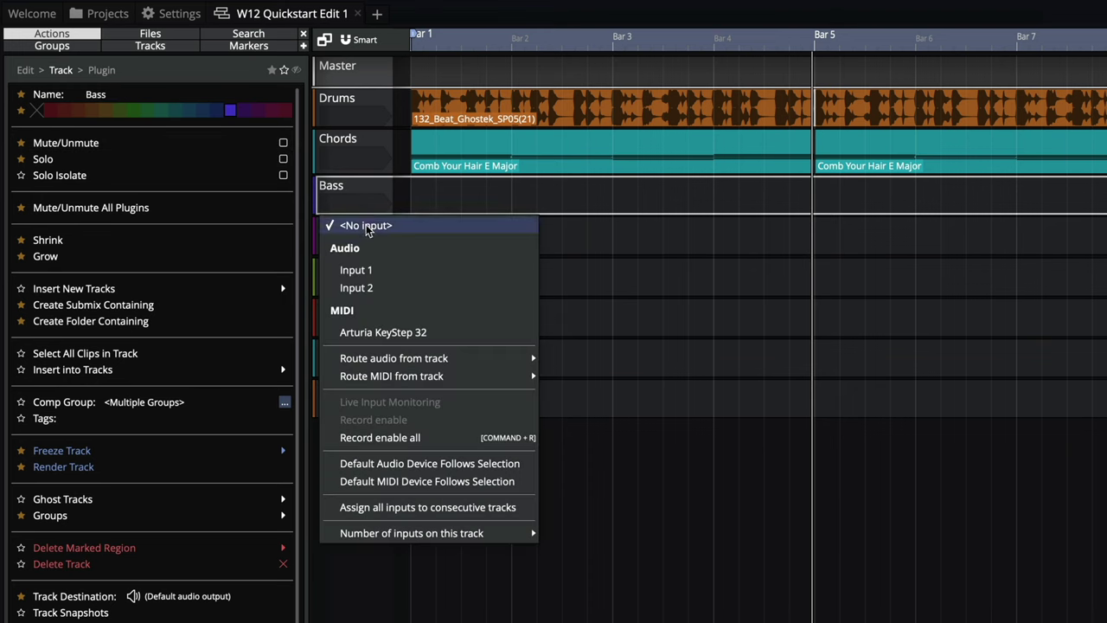
pyautogui.click(381, 332)
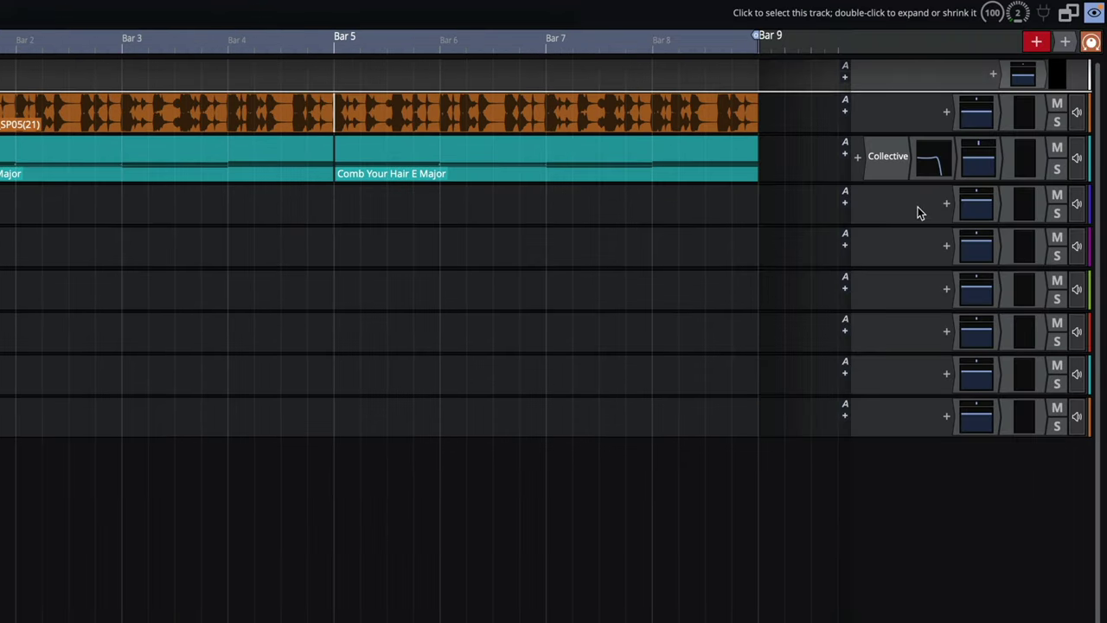
pyautogui.click(946, 204)
pyautogui.click(770, 149)
# - Add a Multi Sampler instrument to the Bass track and reposition its window
pyautogui.click(787, 179)
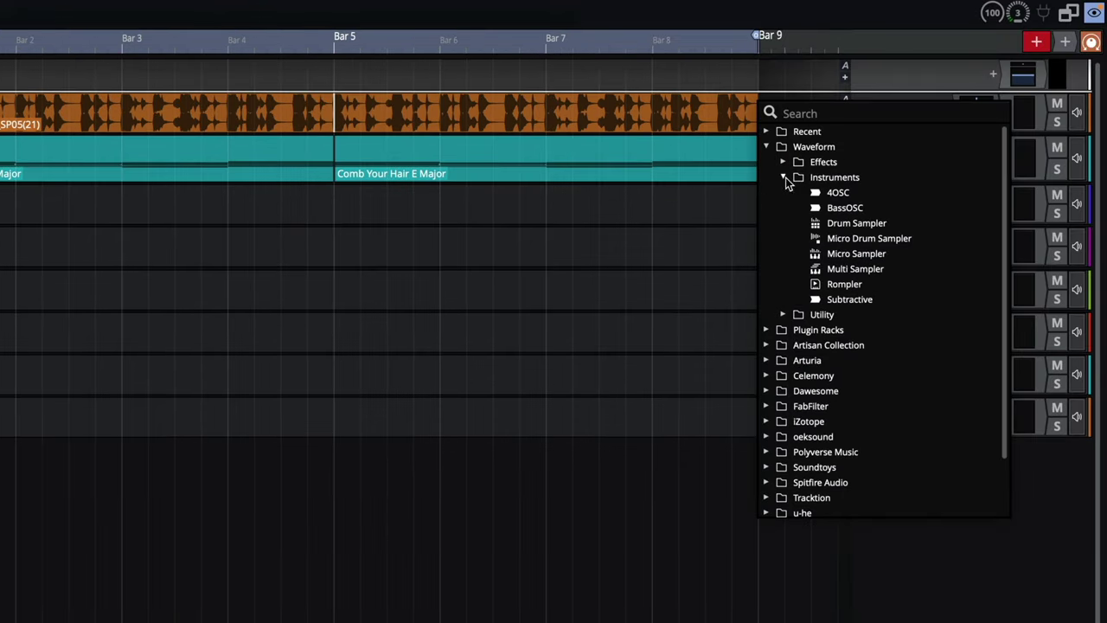
pyautogui.click(869, 254)
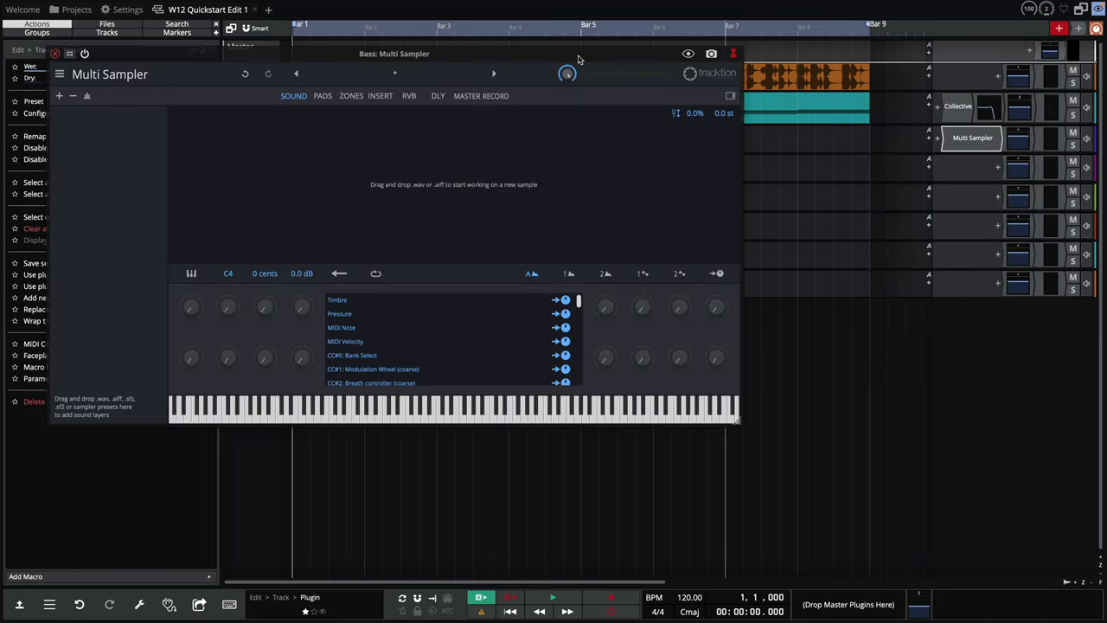
pyautogui.moveTo(579, 59); pyautogui.dragTo(748, 197)
# - Try the Acid Bass and Attack Bass presets, settling on Donk Bass
pyautogui.click(563, 212)
pyautogui.click(520, 123)
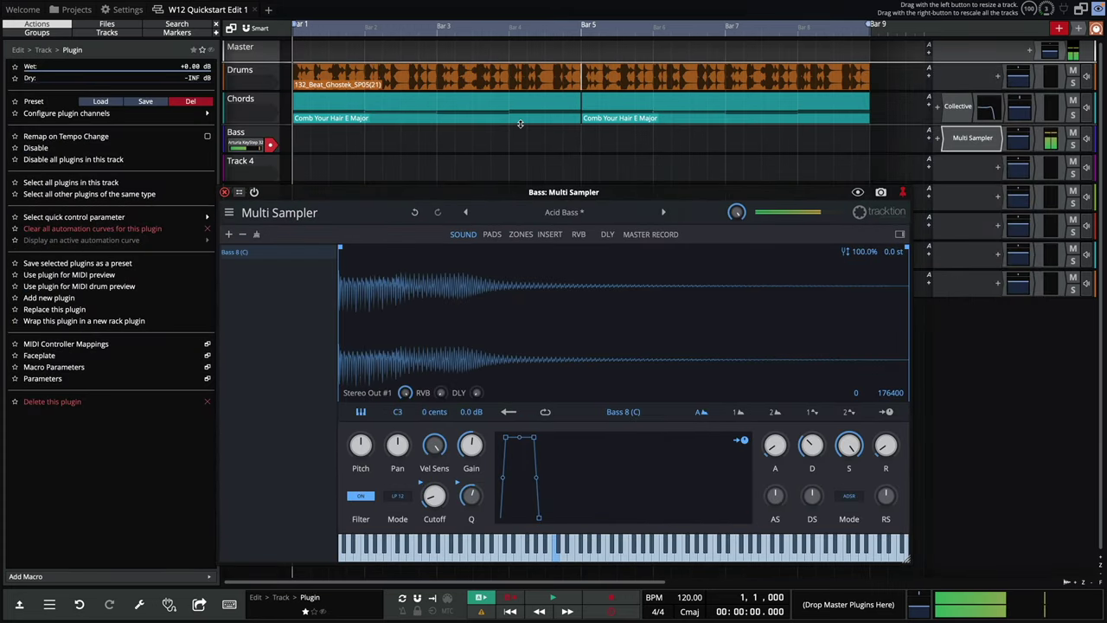
pyautogui.click(563, 212)
pyautogui.click(510, 173)
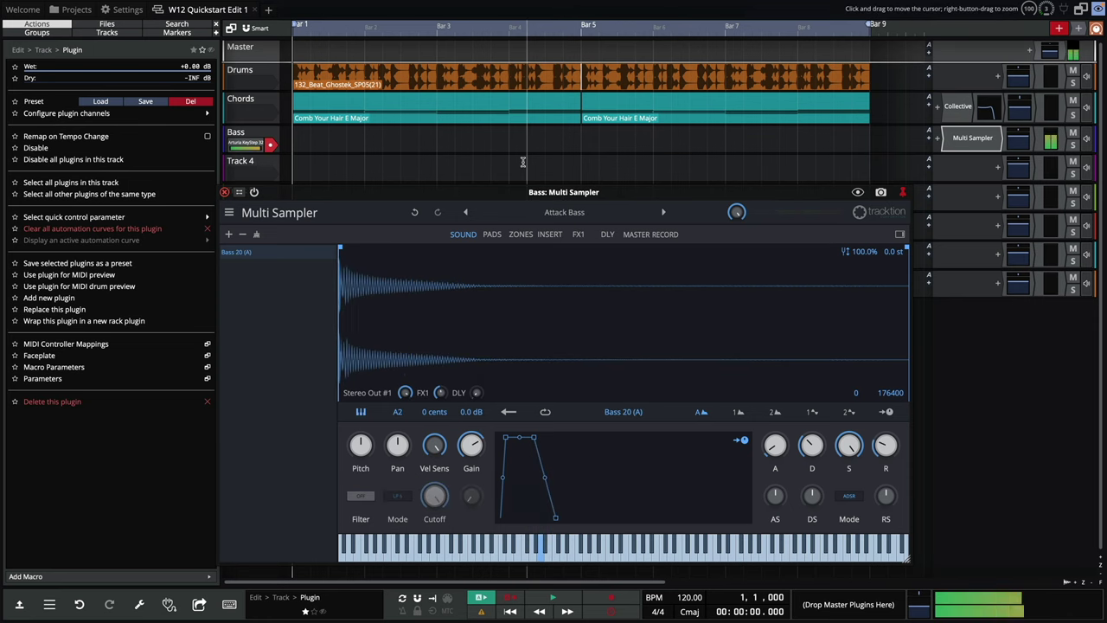
pyautogui.click(568, 215)
pyautogui.click(509, 322)
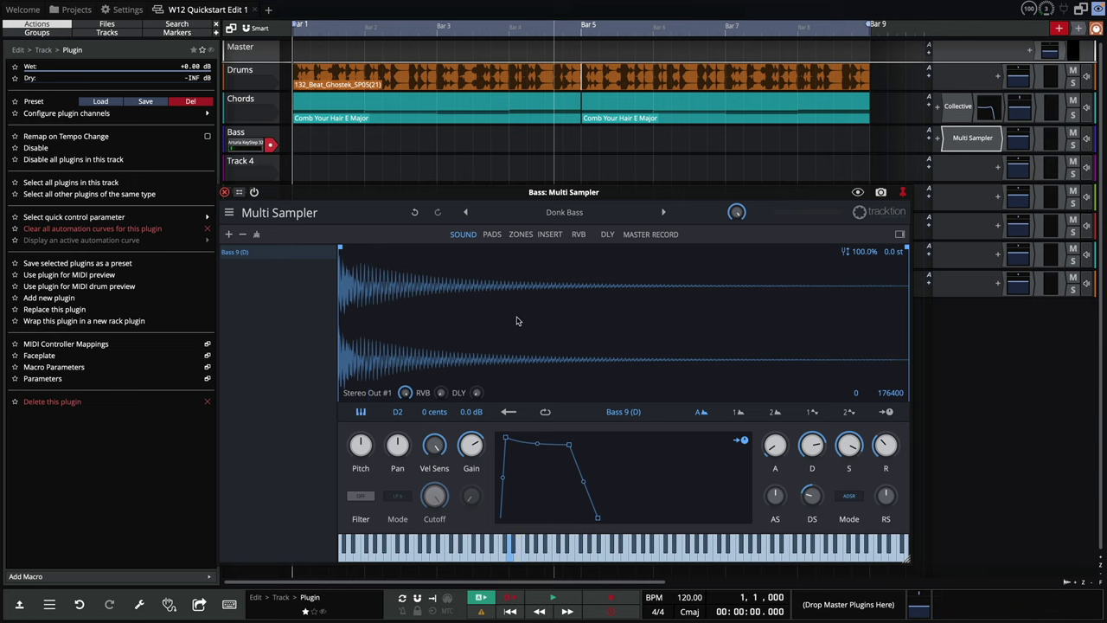
# - Record a four-bar bass part and quantise the clip to 1/8 beat
pyautogui.press('r')
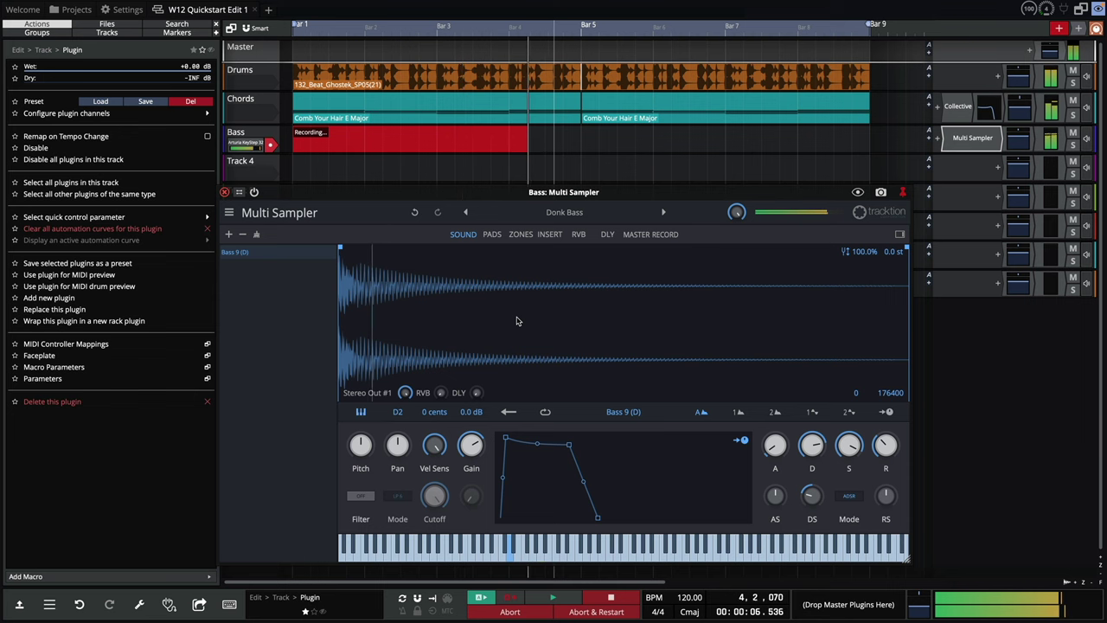
pyautogui.press('space')
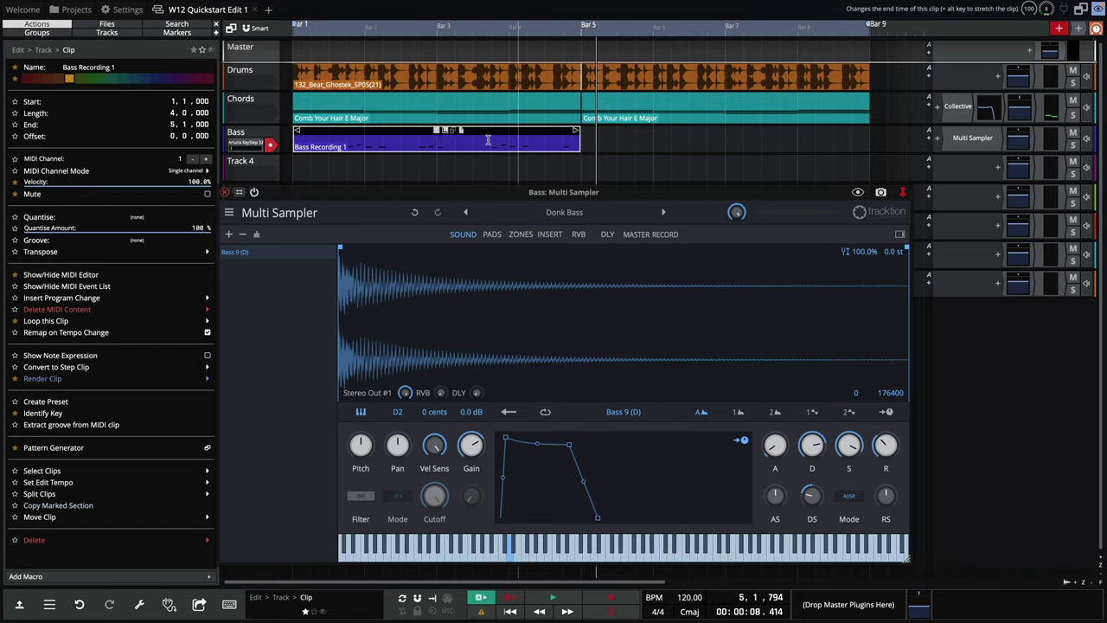
pyautogui.click(224, 192)
pyautogui.click(166, 216)
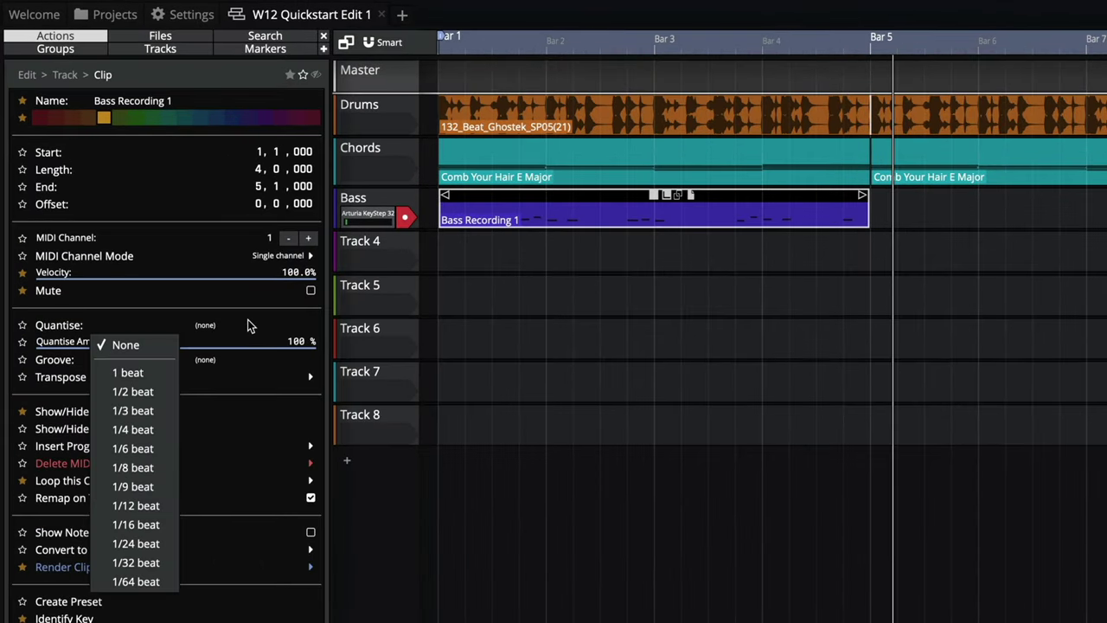
pyautogui.click(144, 467)
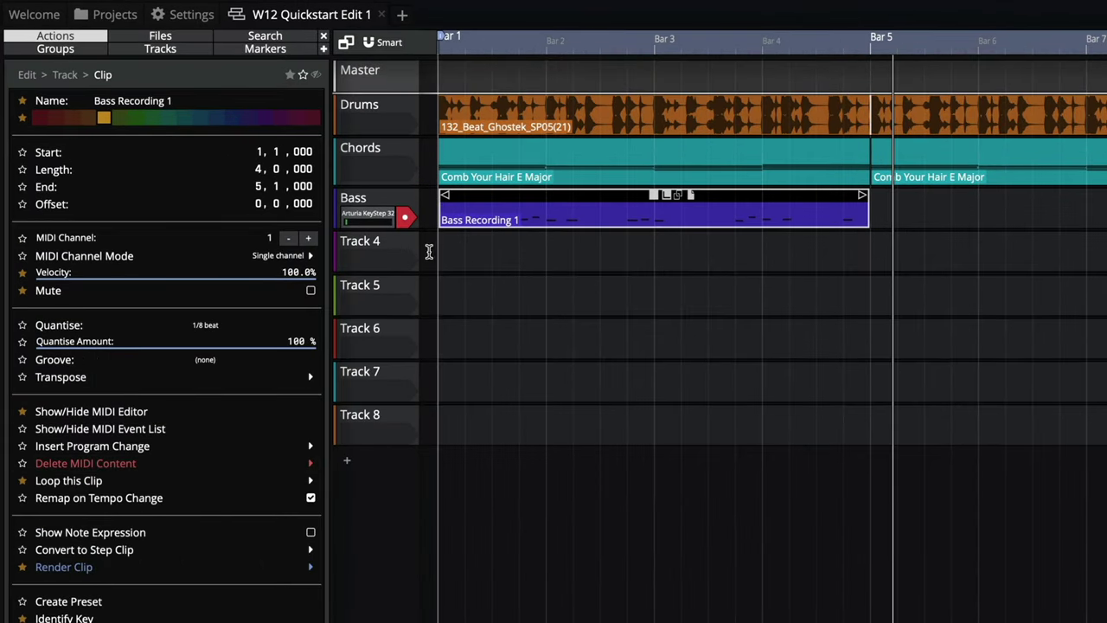
# - Duplicate the bass clip so it repeats from bar 5 to bar 9, checking playback
pyautogui.click(436, 249)
pyautogui.press('space')
pyautogui.click(467, 198)
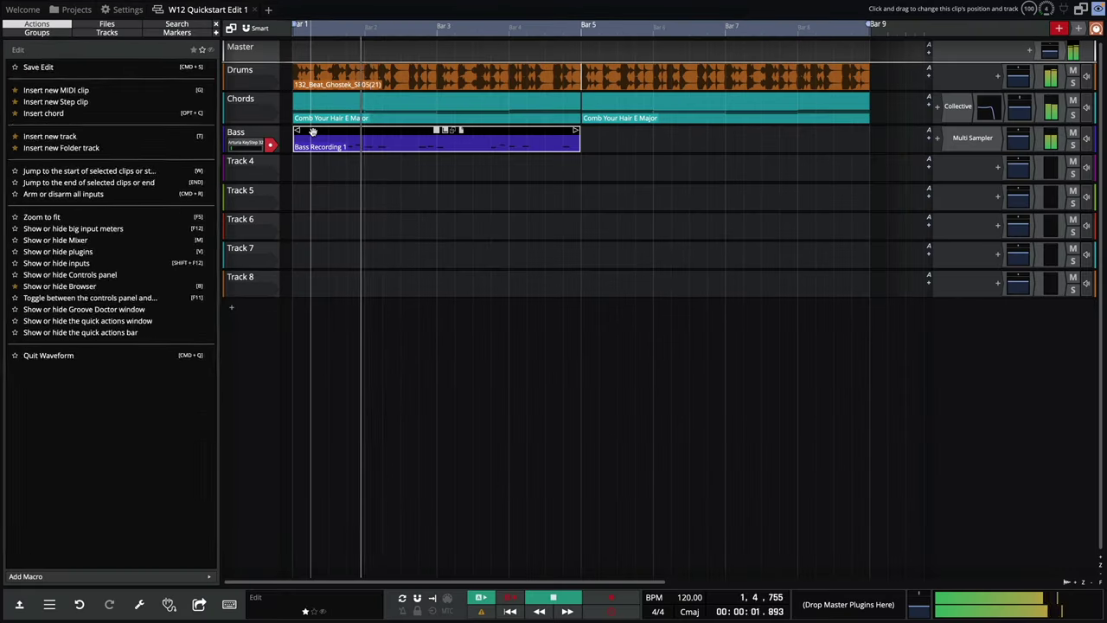
pyautogui.press('d')
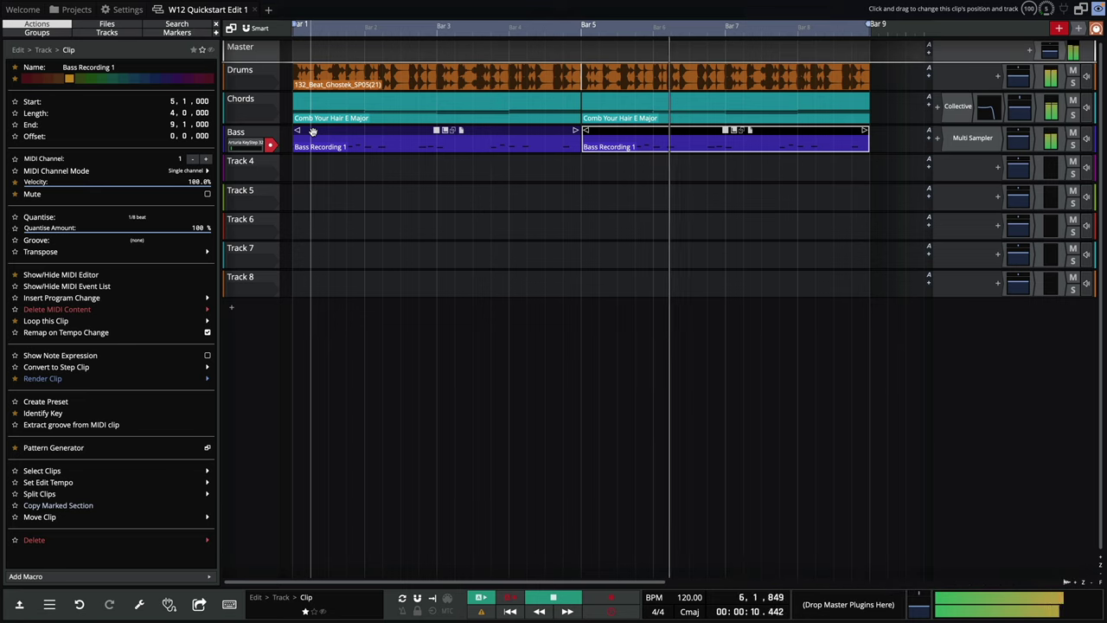
pyautogui.press('space')
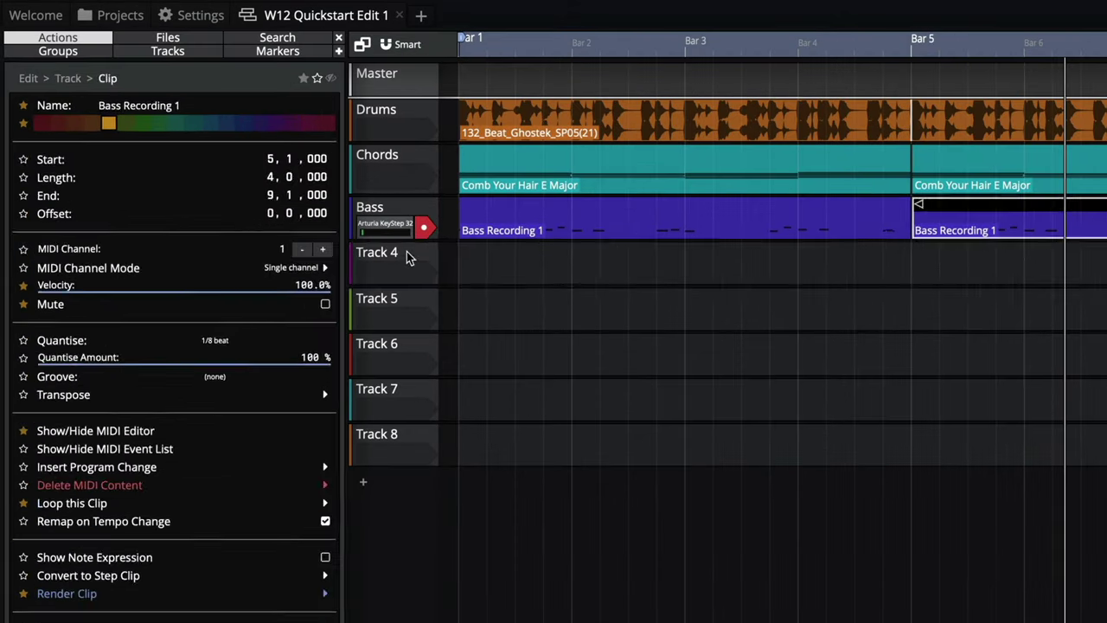
# - Rename Track 4 to Guitar, set its input to Input 1, and record a take to bar 8
pyautogui.click(260, 161)
pyautogui.click(74, 63)
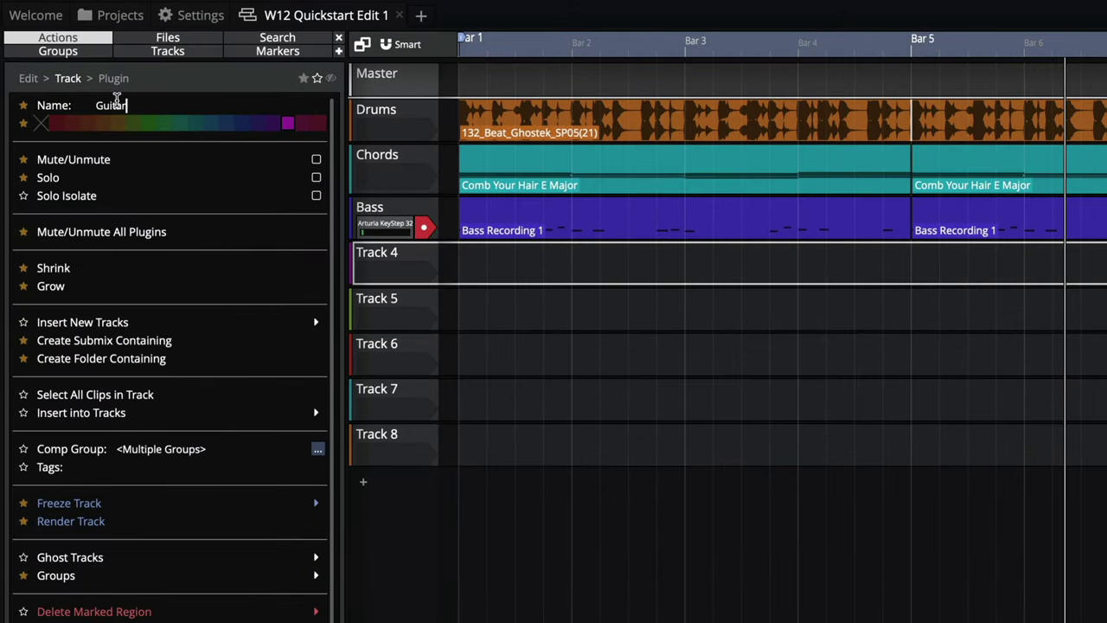
pyautogui.click(382, 277)
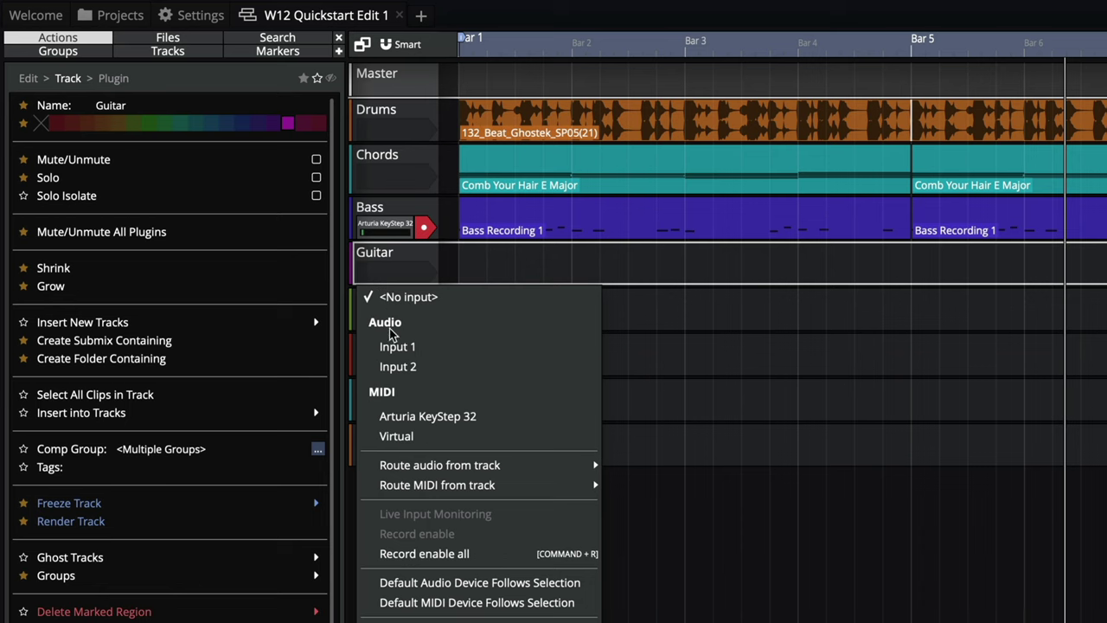
pyautogui.click(396, 347)
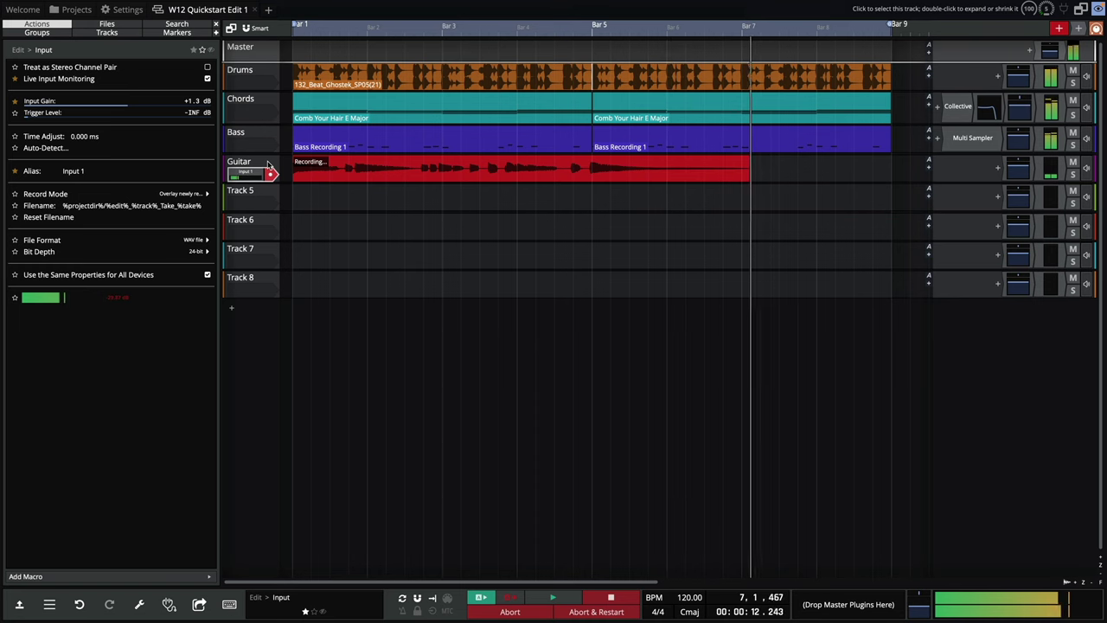
pyautogui.press('space')
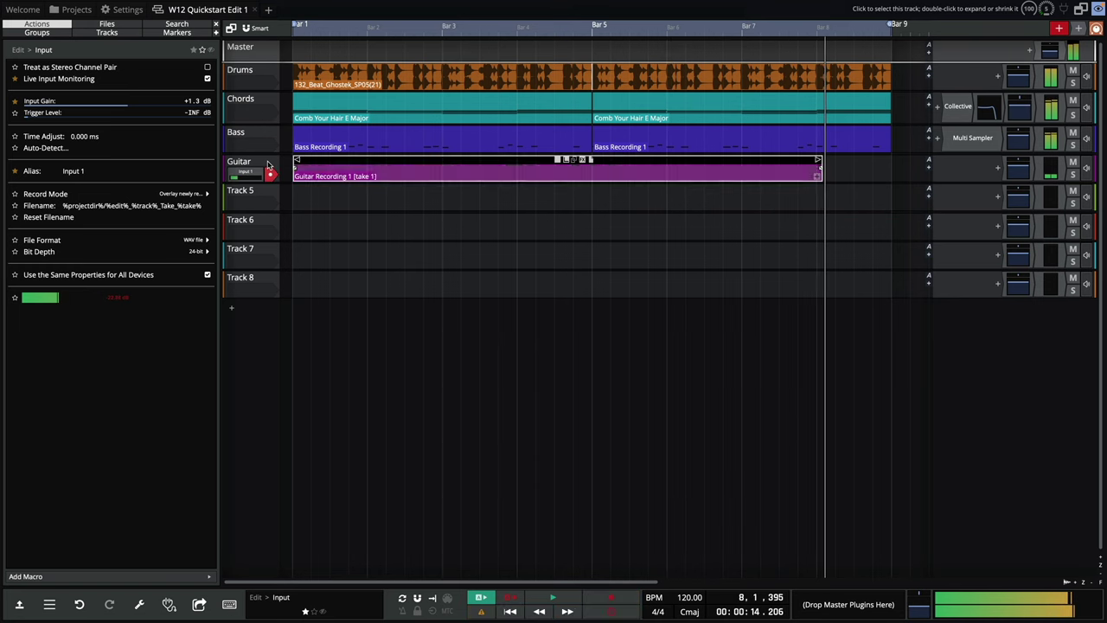
# - Add the built-in Waveform Delay effect to the Guitar track
pyautogui.click(288, 169)
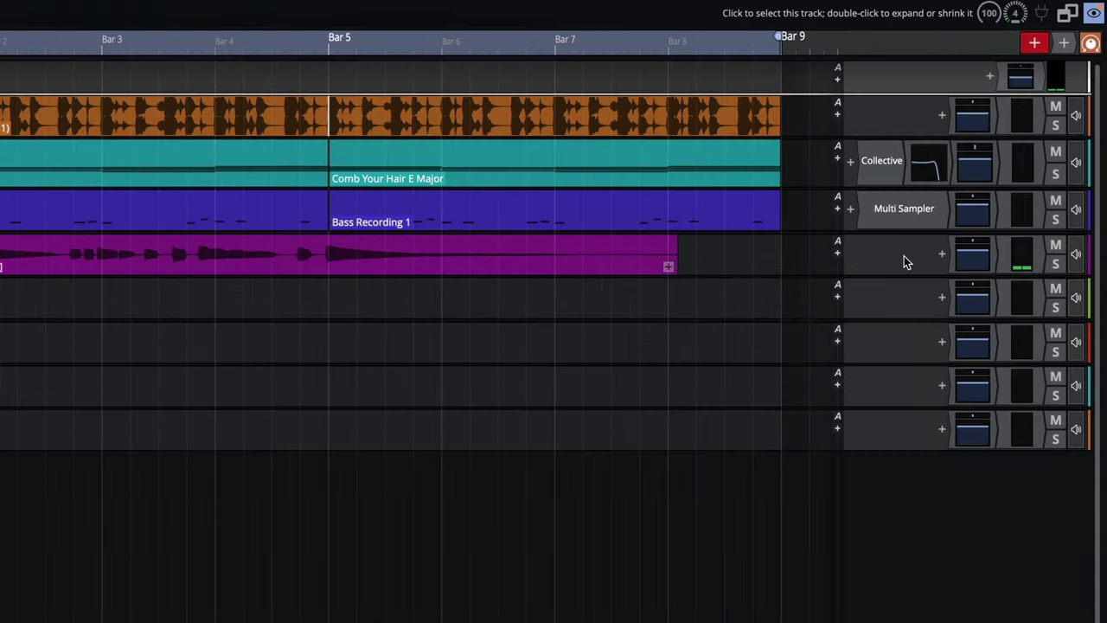
pyautogui.click(942, 254)
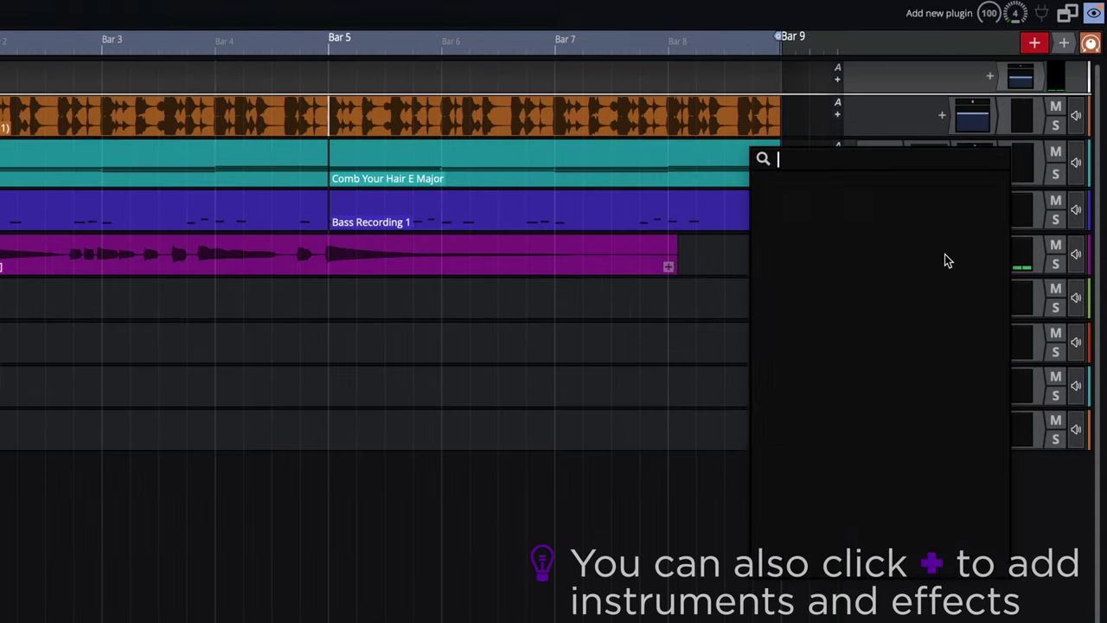
pyautogui.click(760, 194)
pyautogui.click(778, 211)
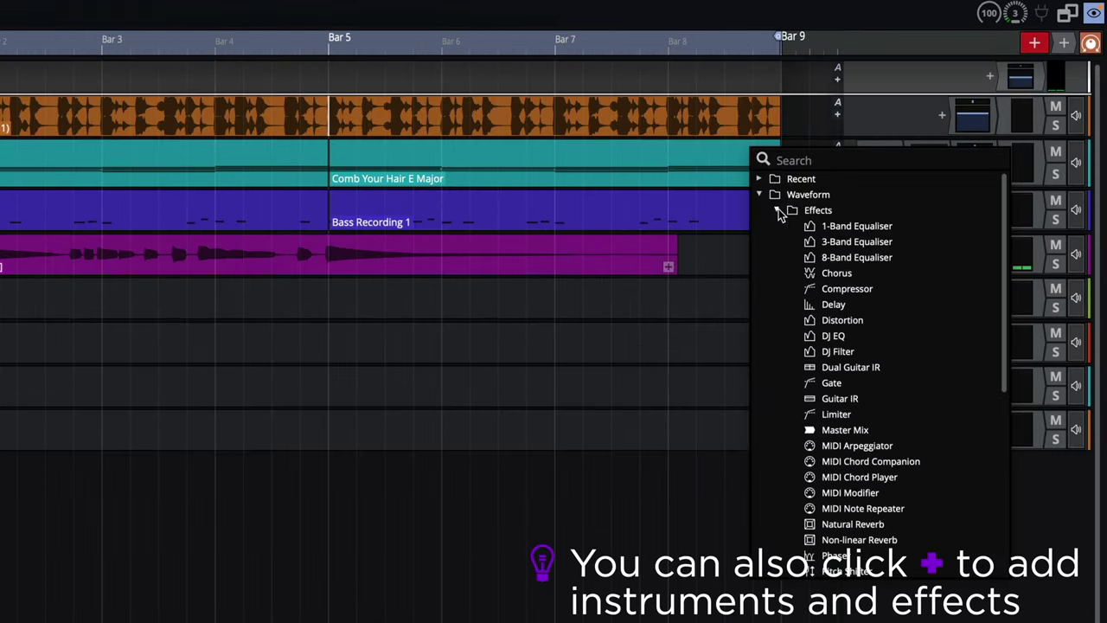
pyautogui.click(833, 304)
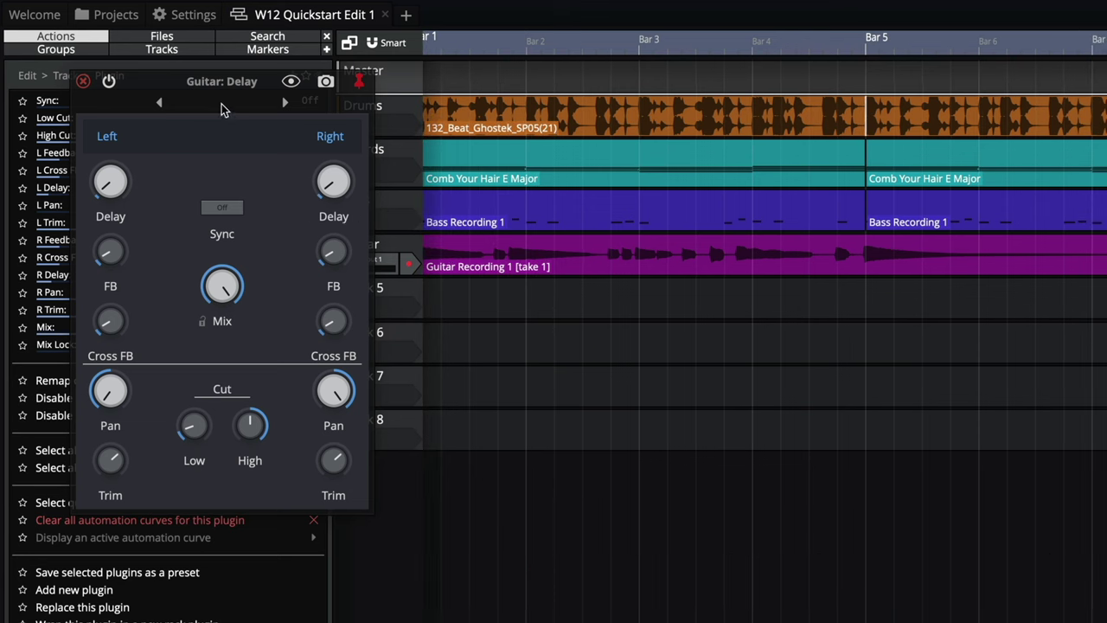
# - Load the Long Tail Stereo Echo preset, turn Sync on, and solo the Guitar track
pyautogui.click(221, 108)
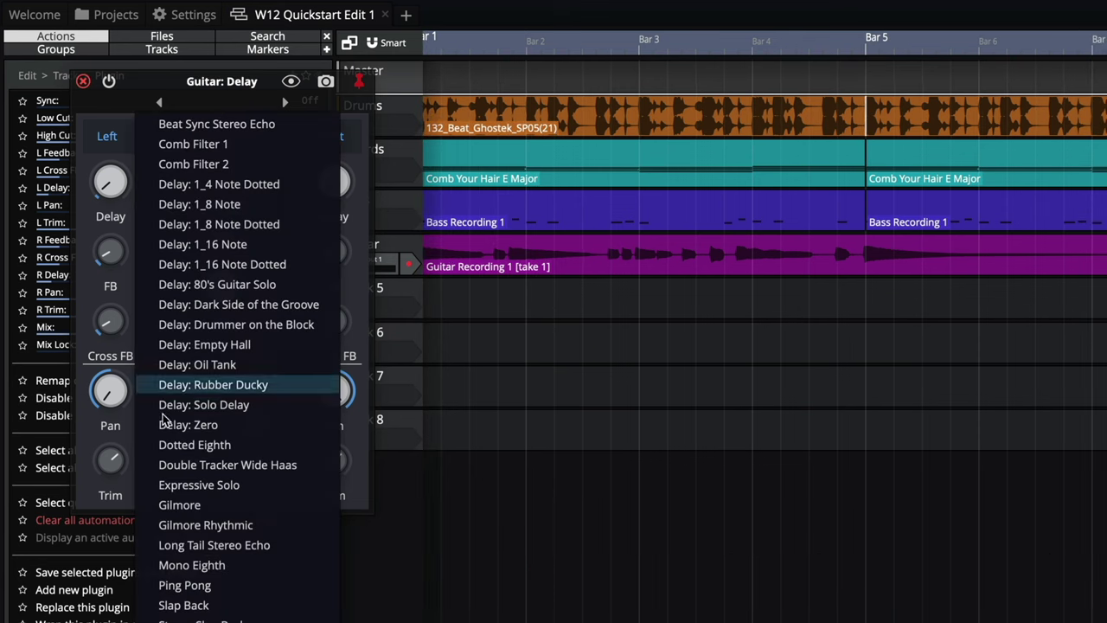
pyautogui.moveTo(417, 321); pyautogui.dragTo(439, 287)
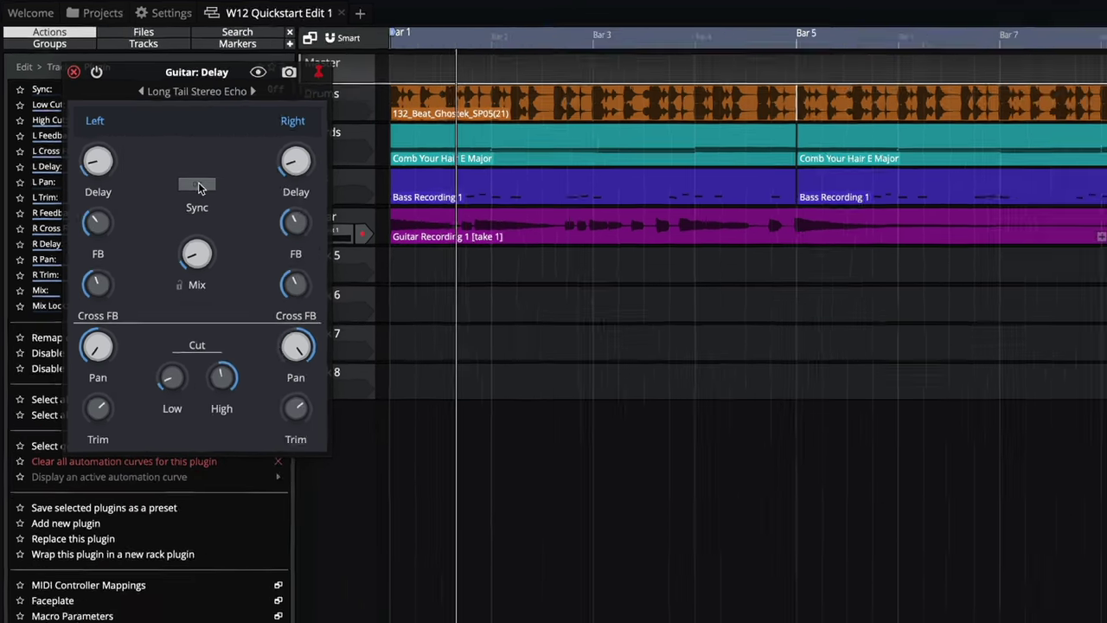
pyautogui.click(221, 208)
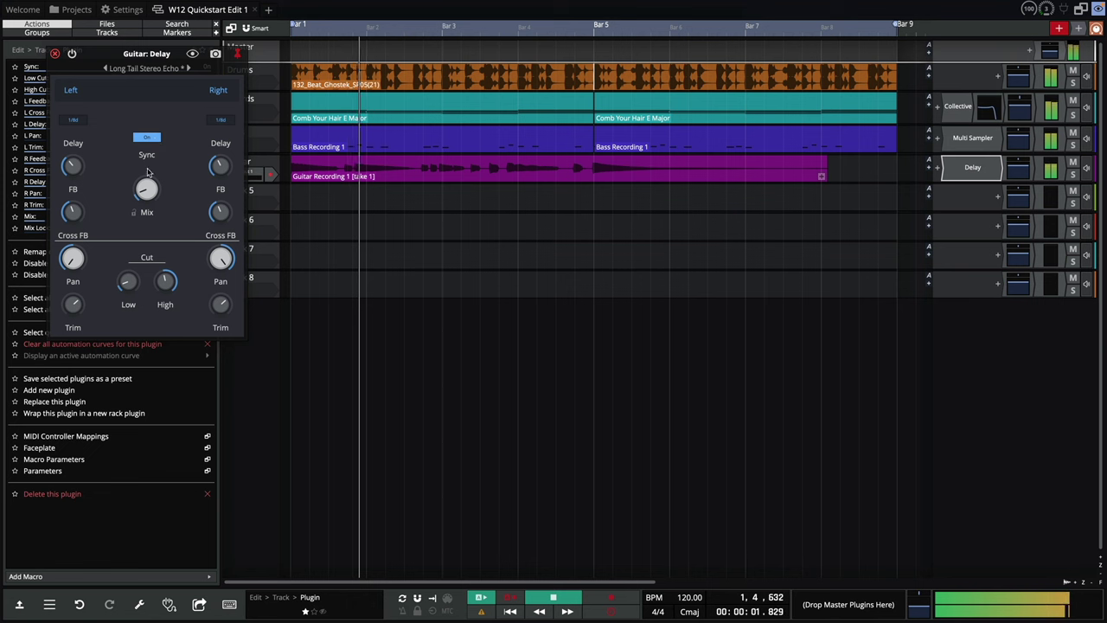
pyautogui.click(1074, 175)
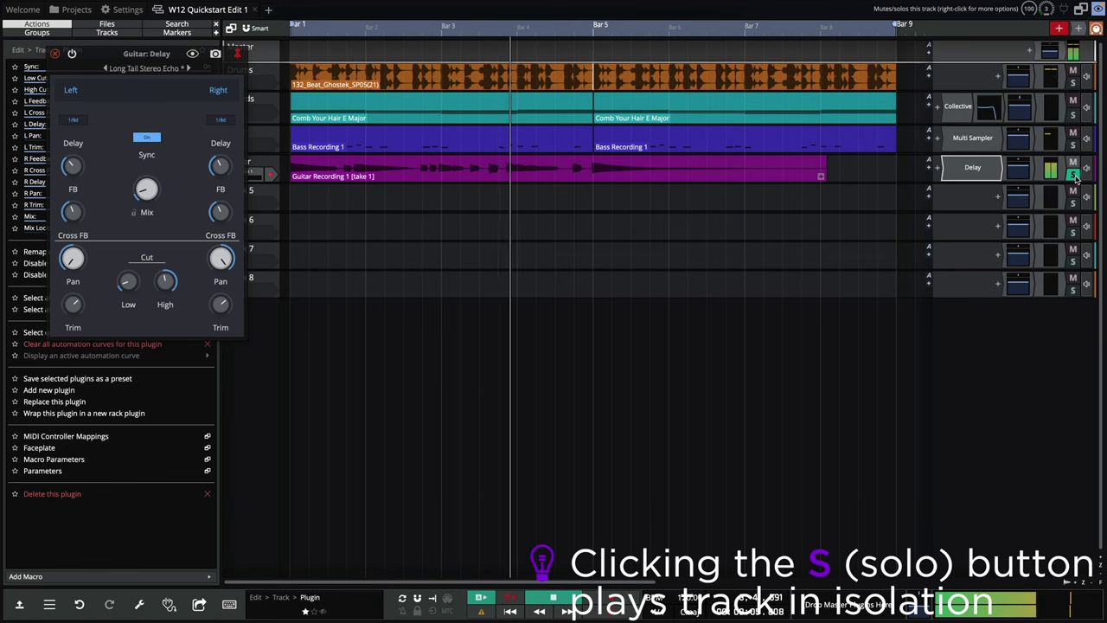
pyautogui.moveTo(146, 190)
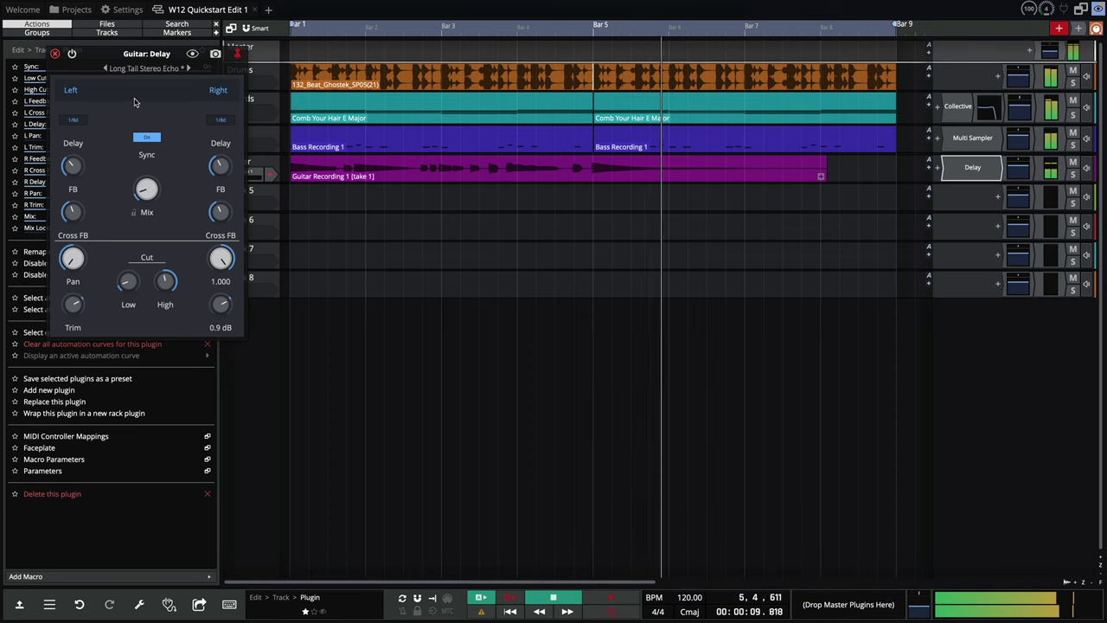
# - Close the delay window, hide the side panel and show the mixer
pyautogui.click(55, 53)
pyautogui.click(218, 235)
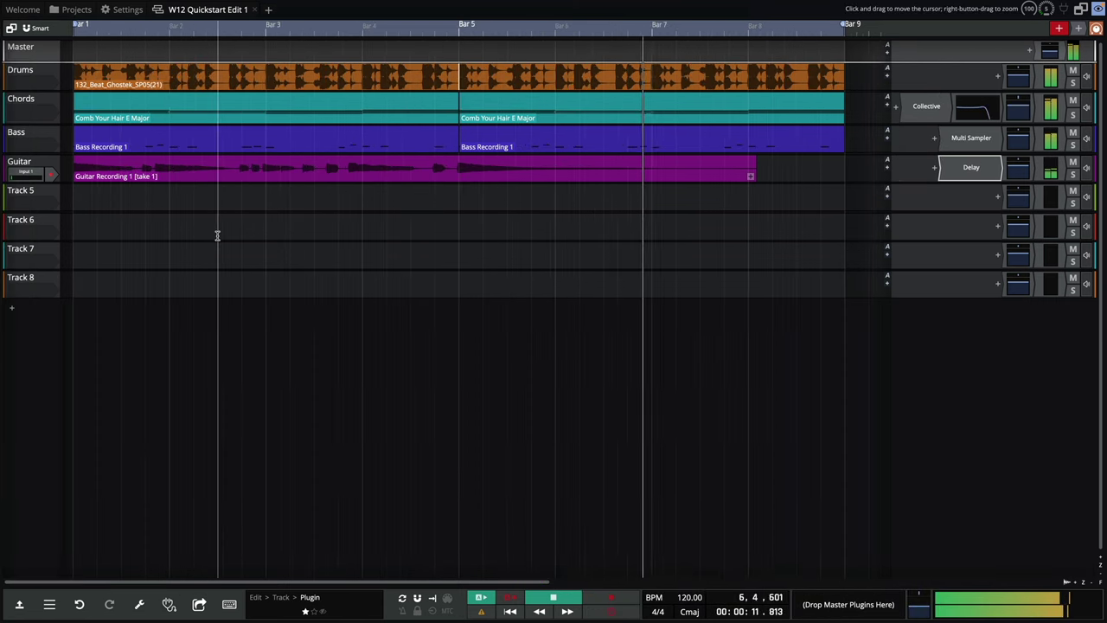
pyautogui.press('m')
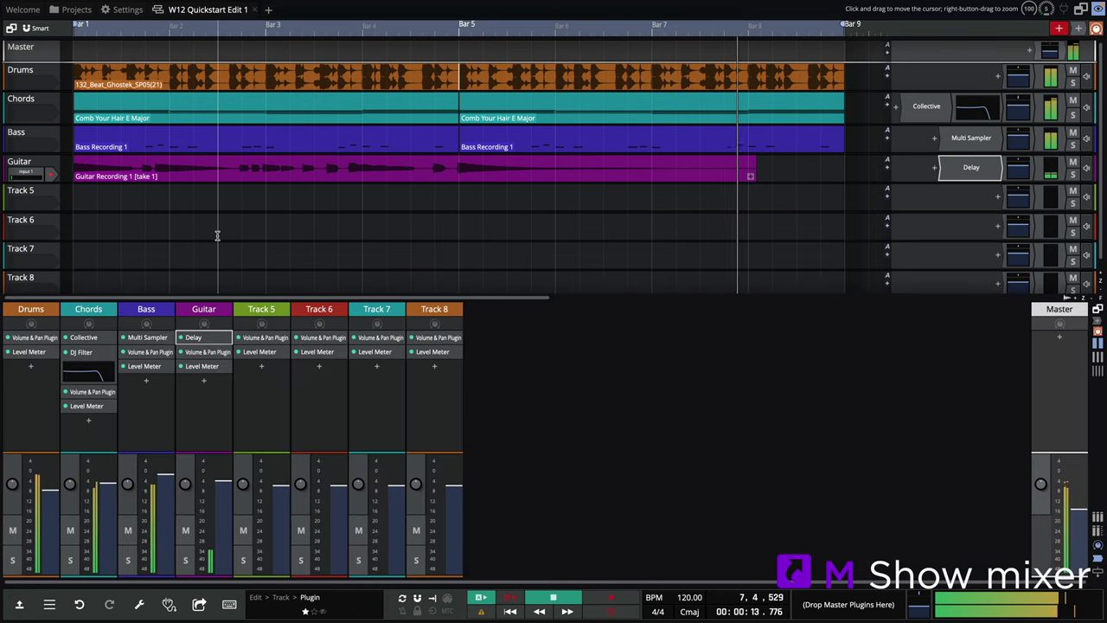
# - Add an 8-Band Equaliser to the Guitar strip with the Electric Guitar preset
pyautogui.click(205, 387)
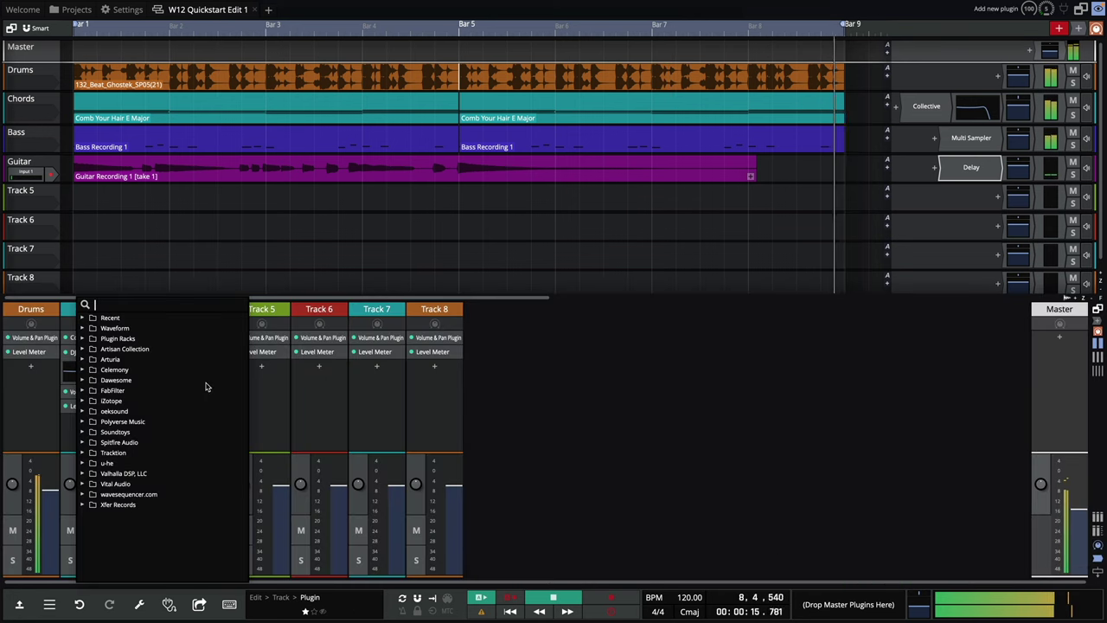
pyautogui.click(81, 328)
pyautogui.click(96, 338)
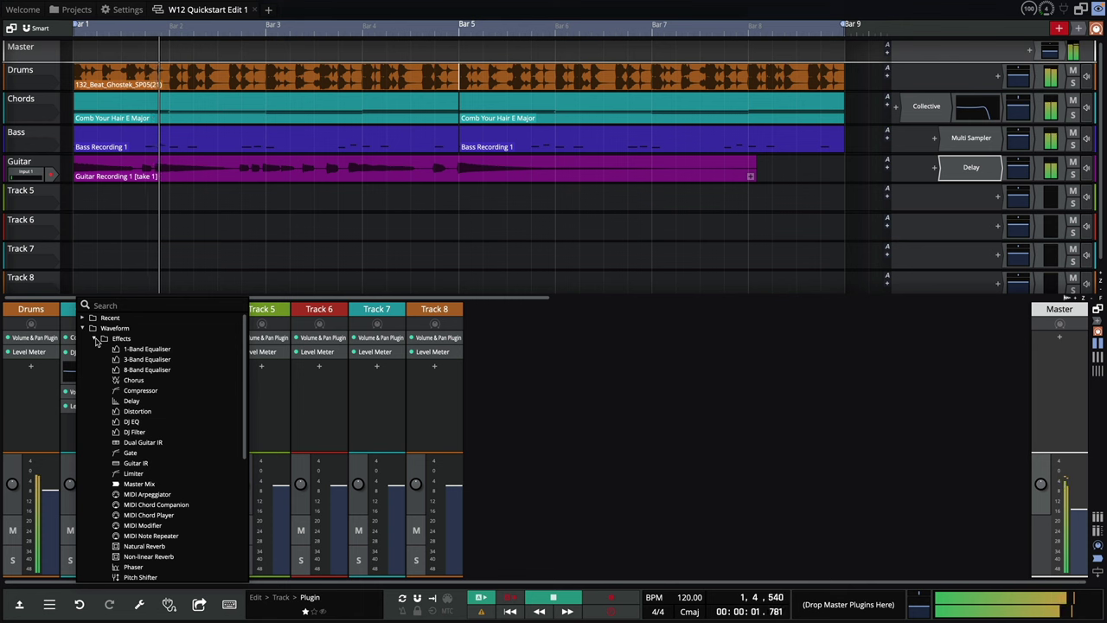
pyautogui.click(138, 369)
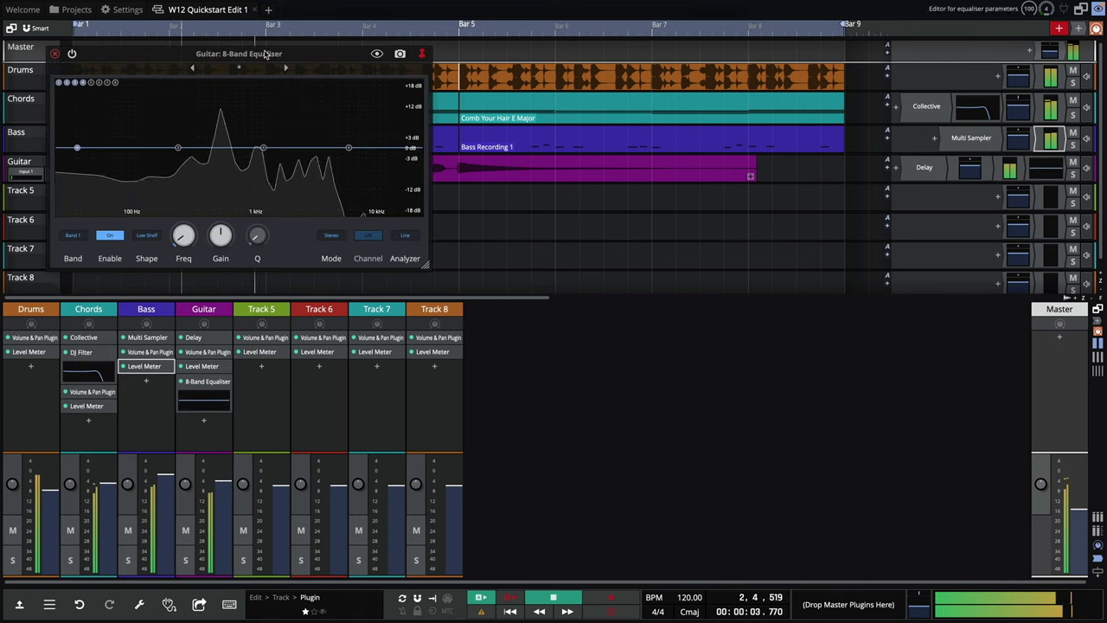
pyautogui.click(239, 69)
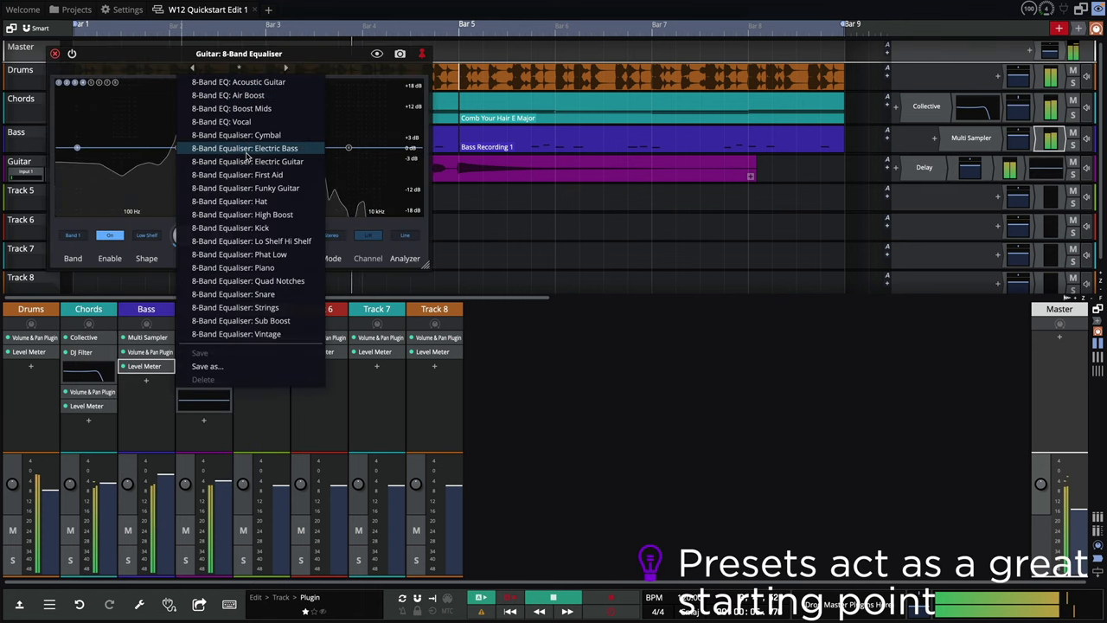
pyautogui.click(246, 161)
pyautogui.click(55, 53)
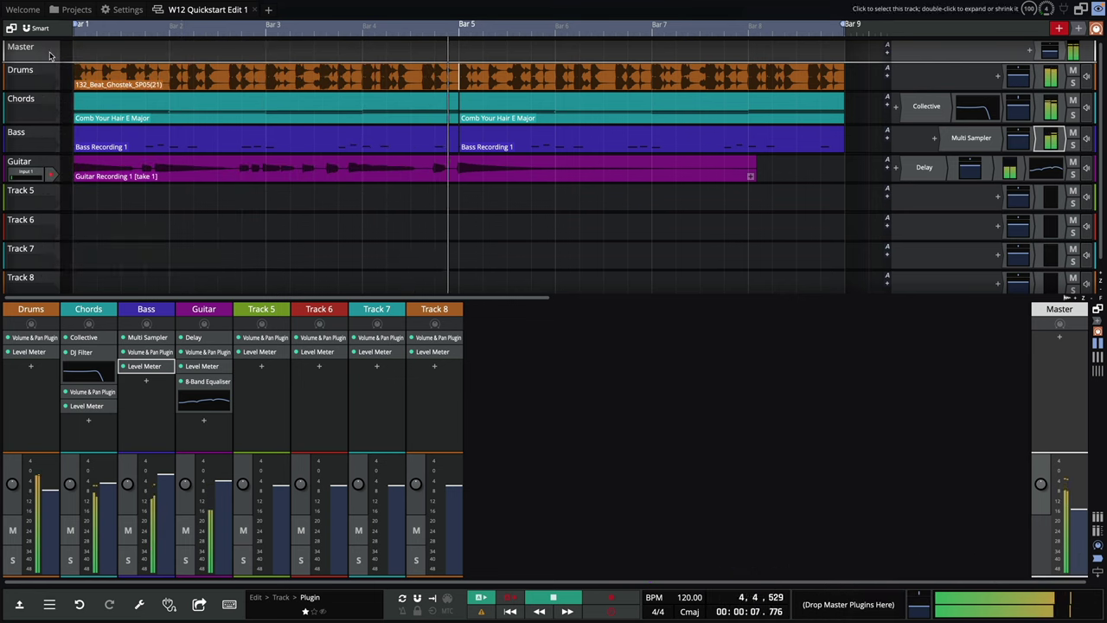
# - Add a Compressor to the Drums strip using the Classic Drums preset
pyautogui.click(31, 367)
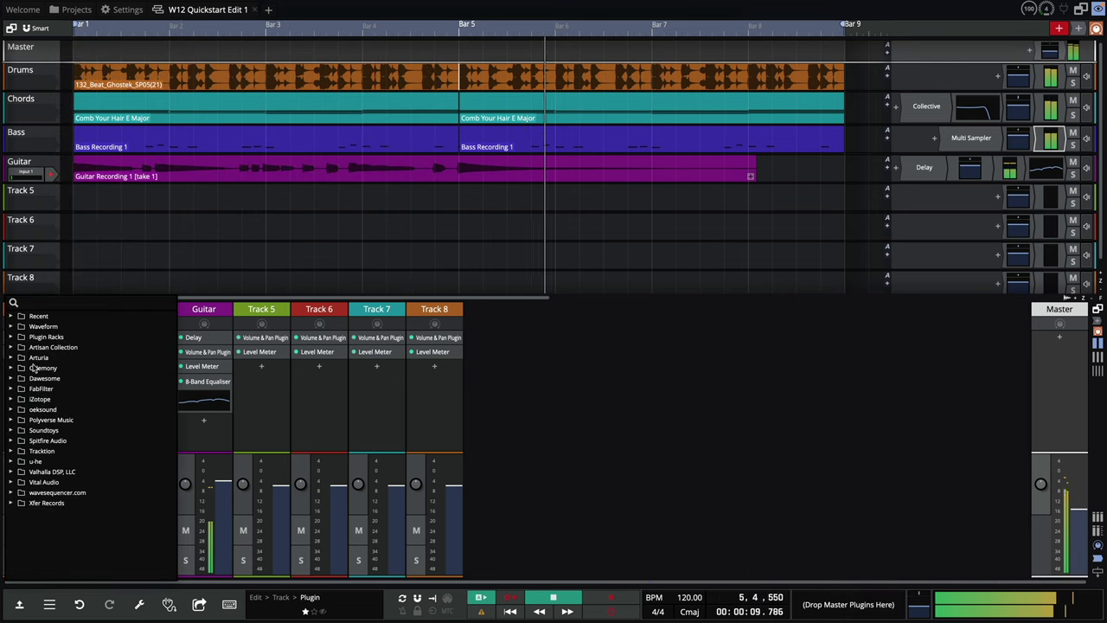
pyautogui.click(13, 327)
pyautogui.click(26, 337)
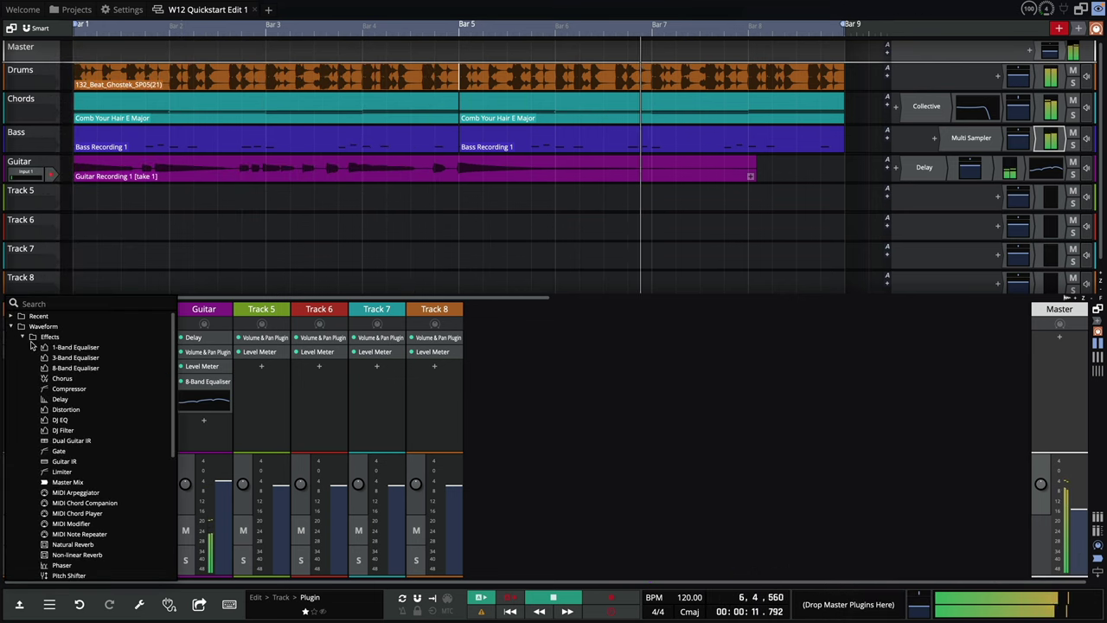
pyautogui.click(56, 390)
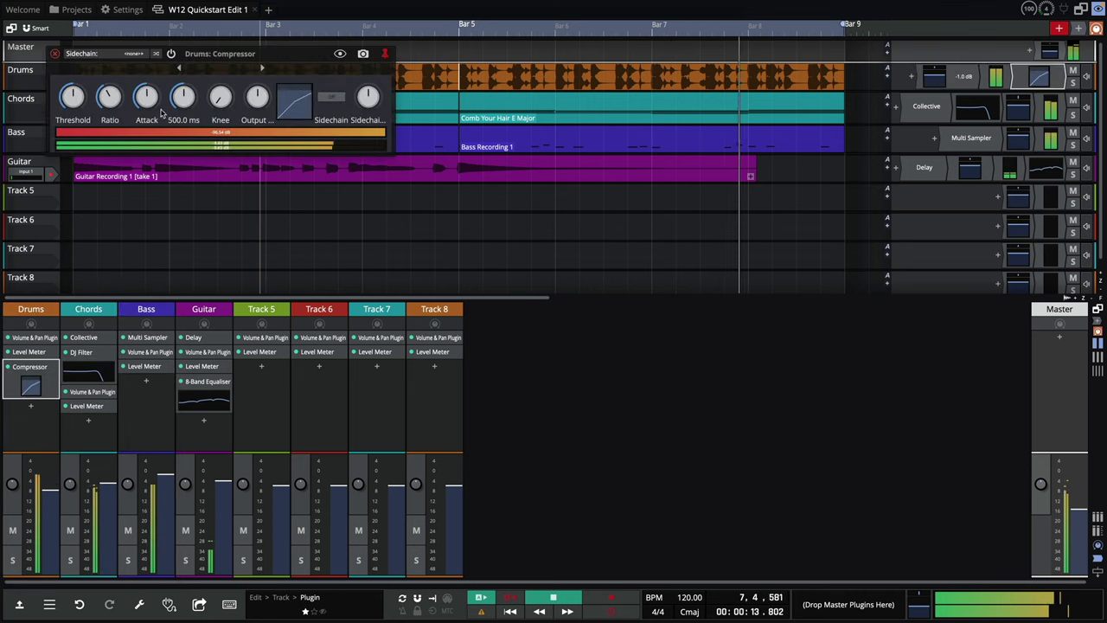
pyautogui.click(204, 66)
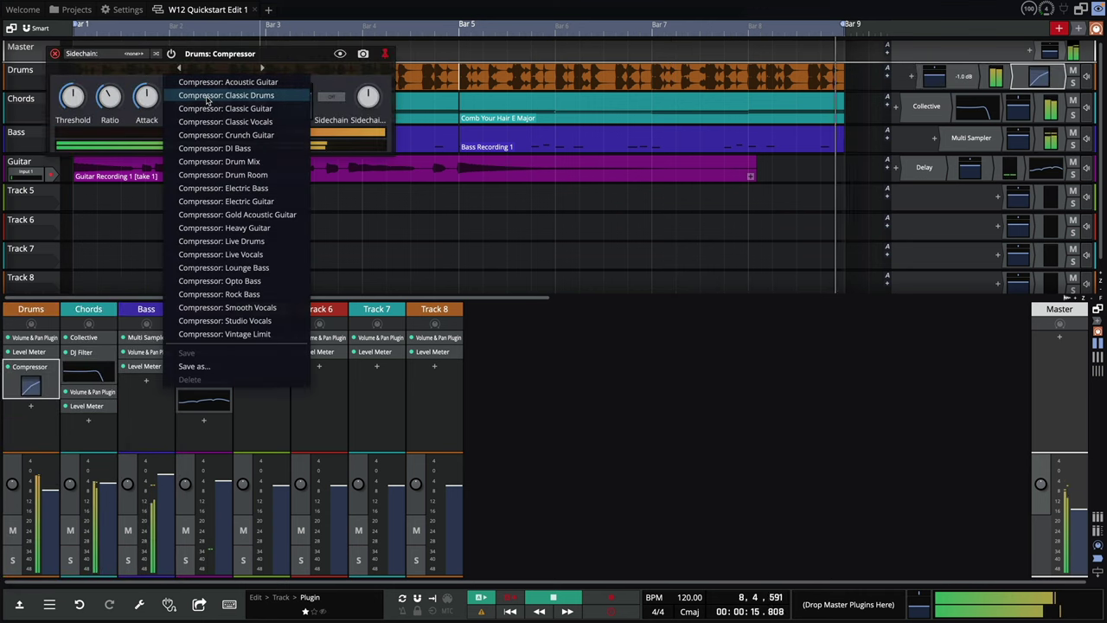
pyautogui.click(223, 95)
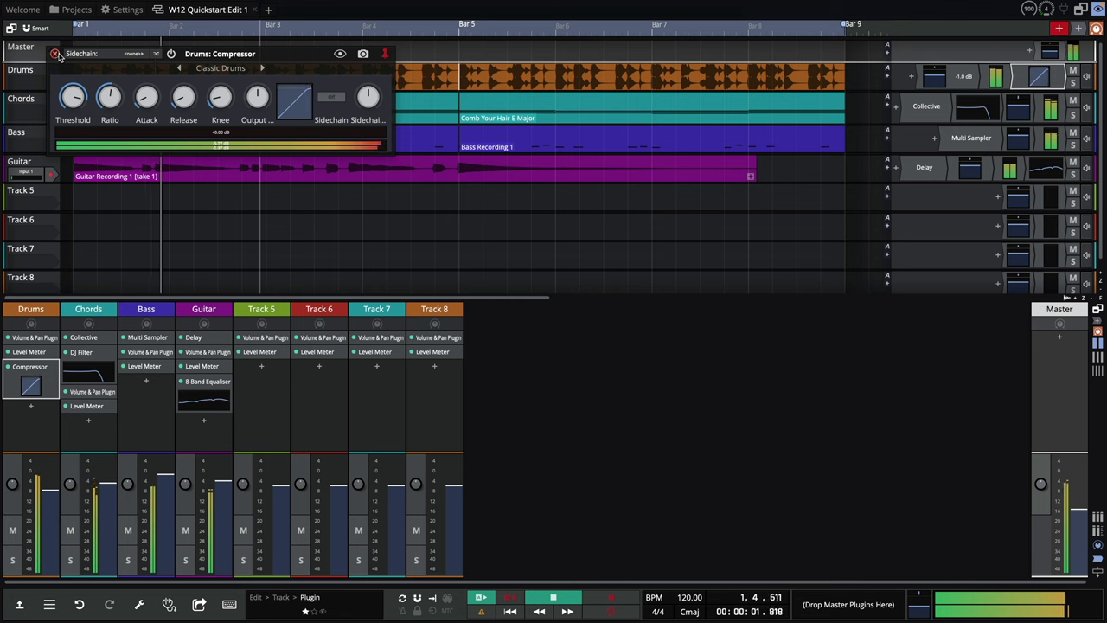
pyautogui.click(53, 52)
# - Check the Chords track's DJ Filter settings and stop playback
pyautogui.click(84, 372)
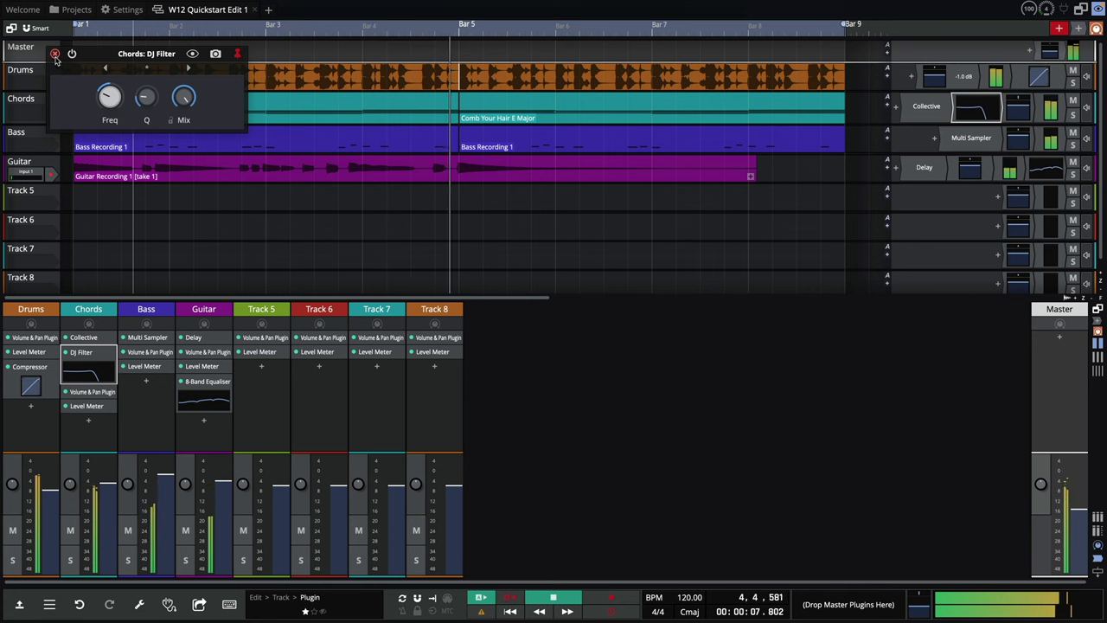
pyautogui.click(54, 54)
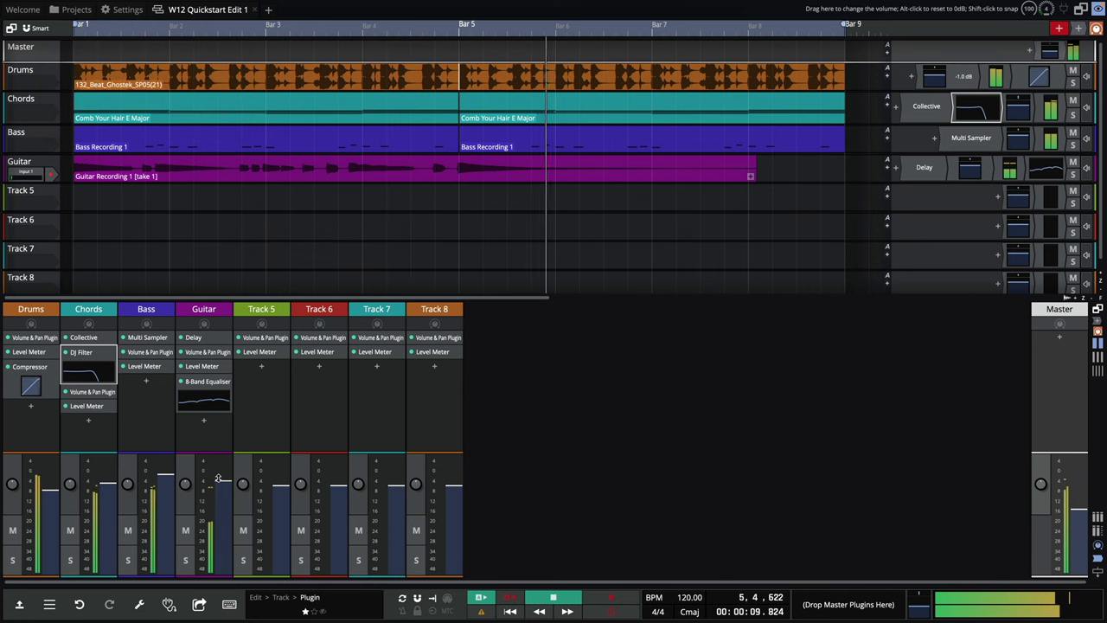
pyautogui.press('space')
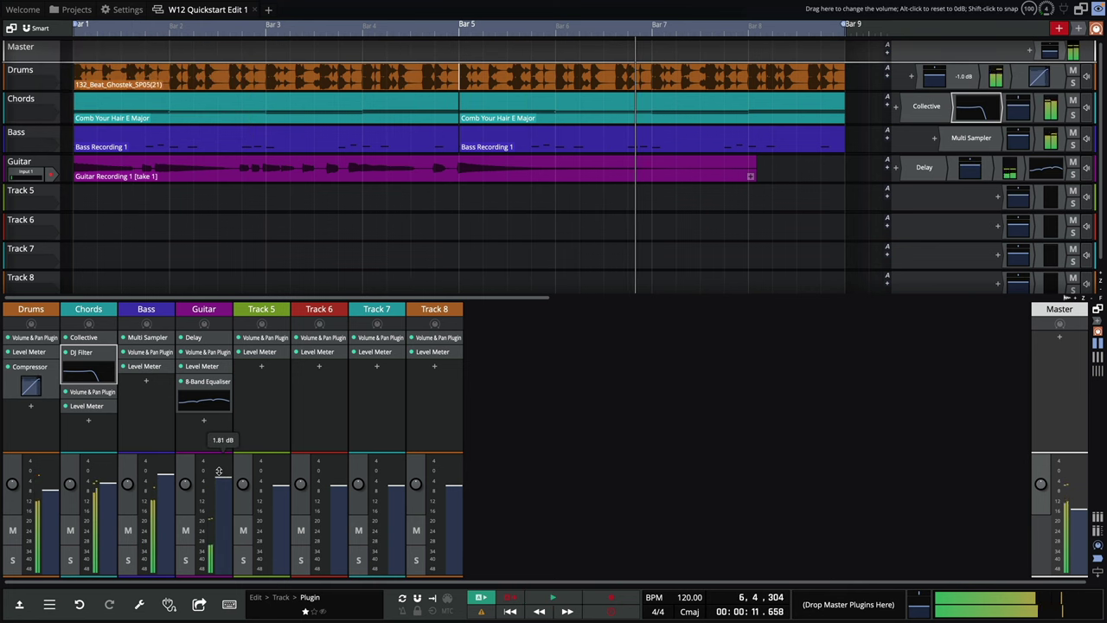
pyautogui.click(49, 604)
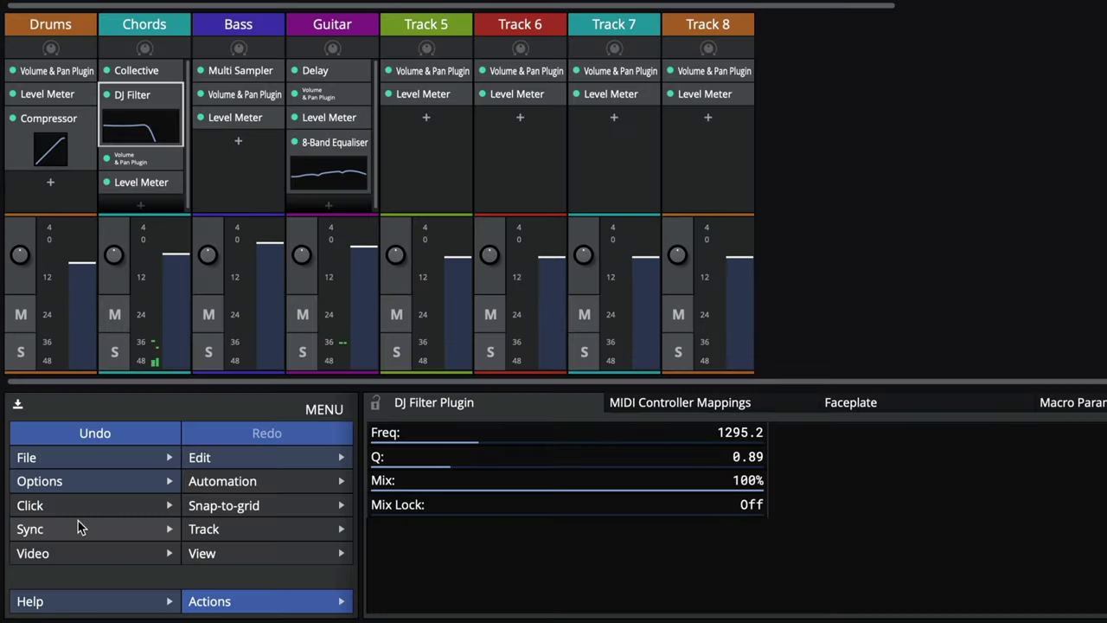
# - Render the whole edit to MP3 as W12 Quickstart Edit 1 Export 3.mp3
pyautogui.click(62, 519)
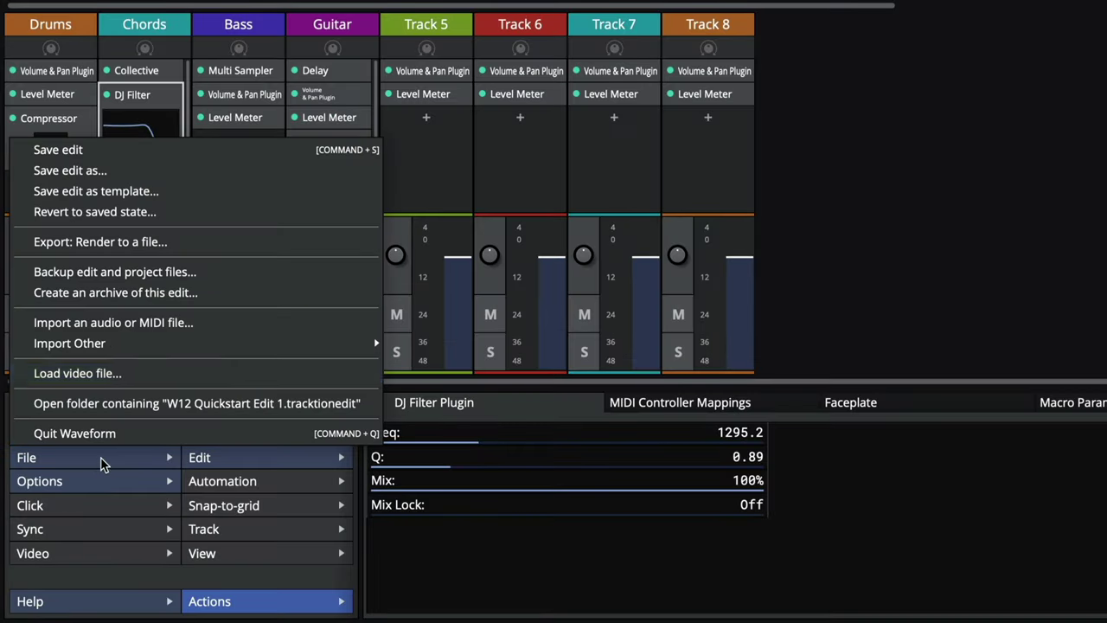
pyautogui.click(160, 243)
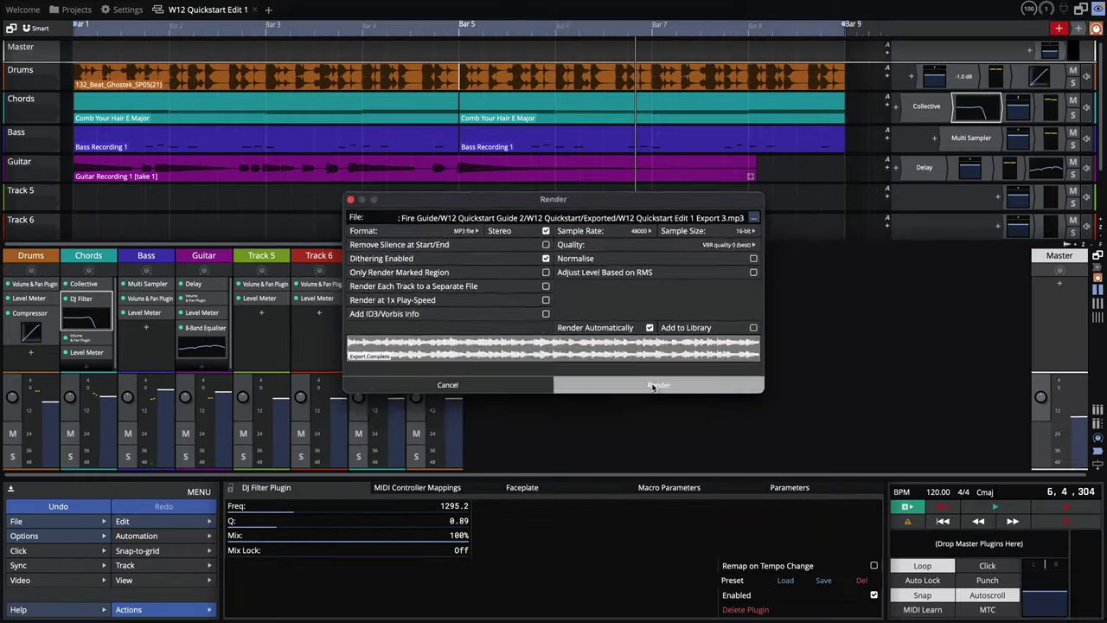
pyautogui.click(725, 430)
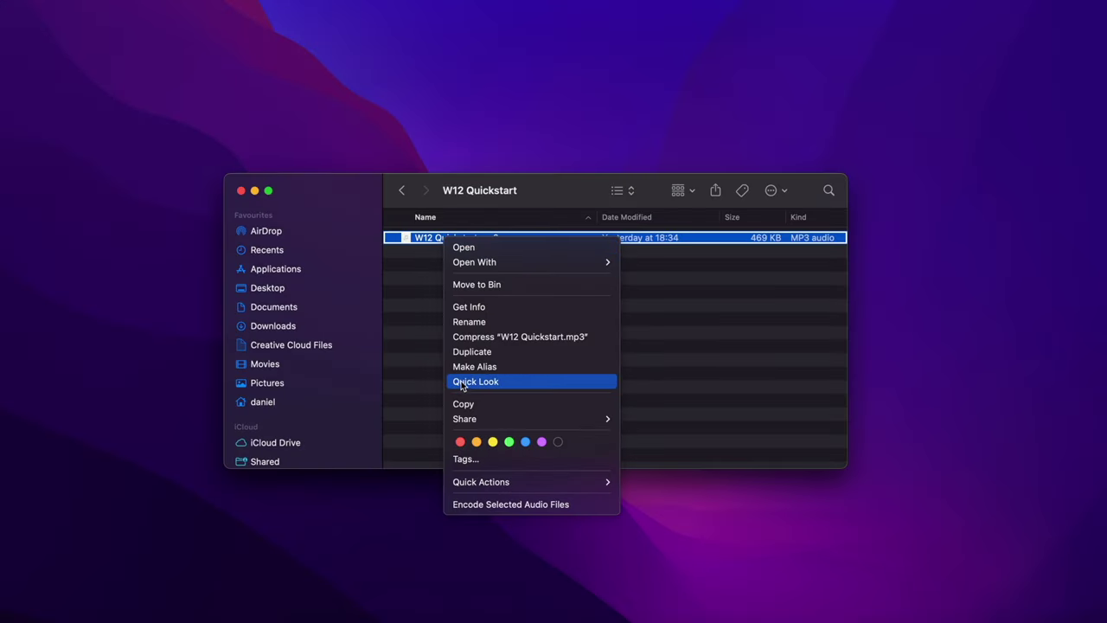
# - Preview W12 Quickstart.mp3 in Finder with Quick Look
pyautogui.click(462, 386)
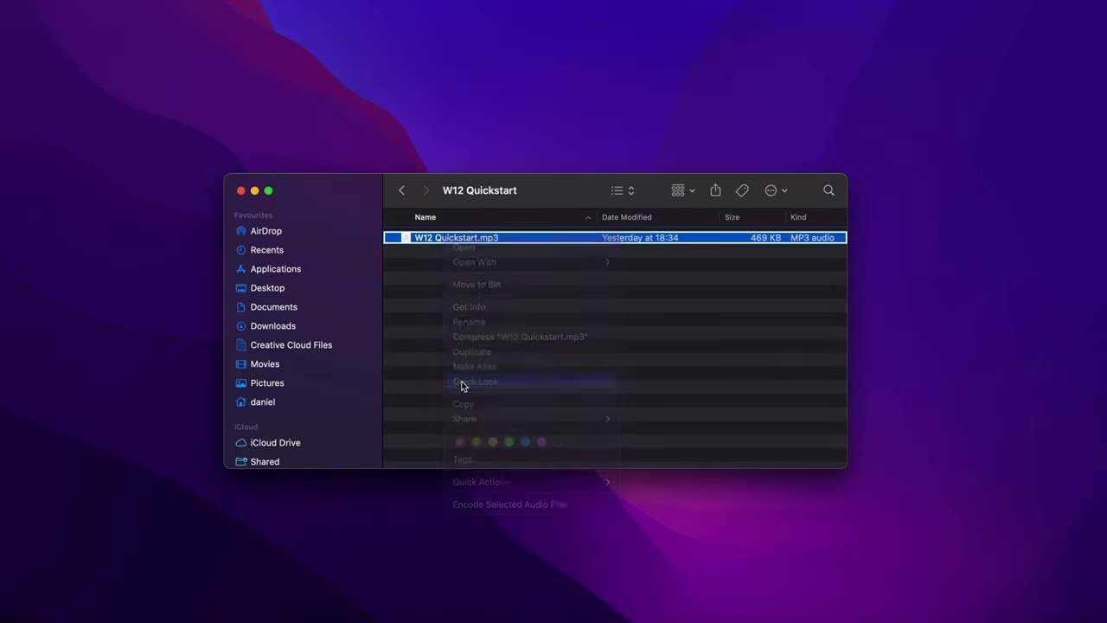